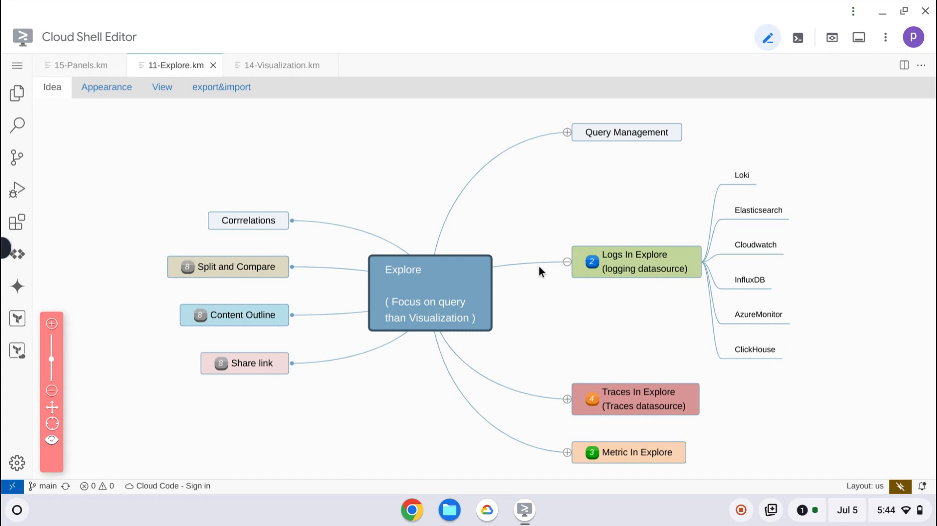
# - Collapse the Logs In Explore branch of the mind map, and close the Web Highlights pricing tab in Chrome
pyautogui.click(567, 262)
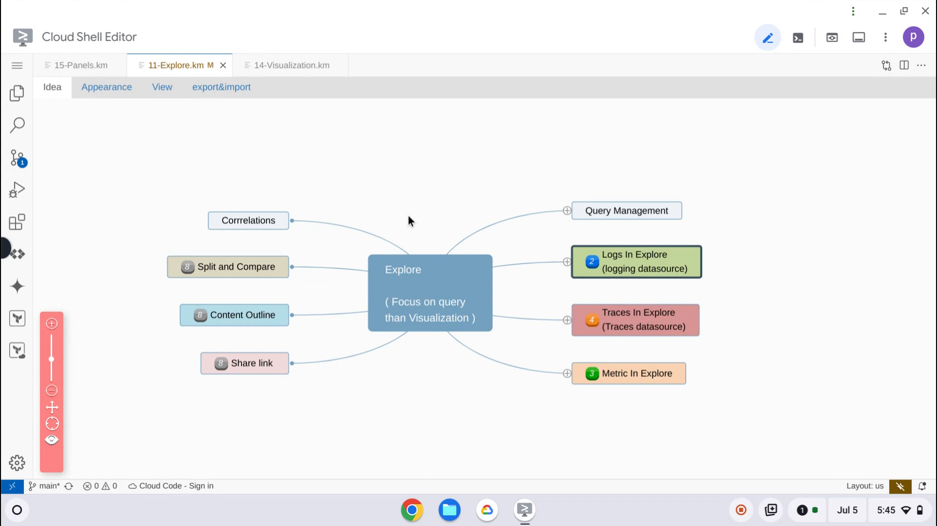
pyautogui.click(413, 510)
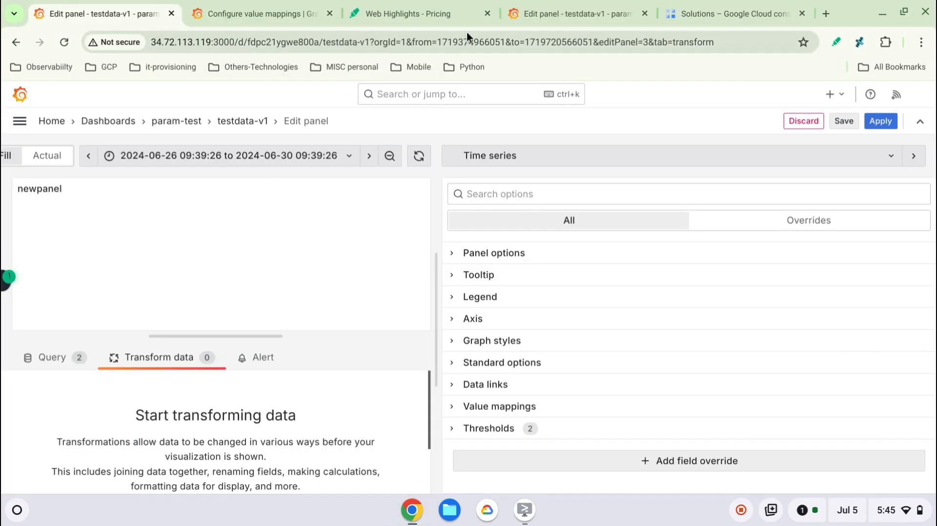
pyautogui.click(488, 13)
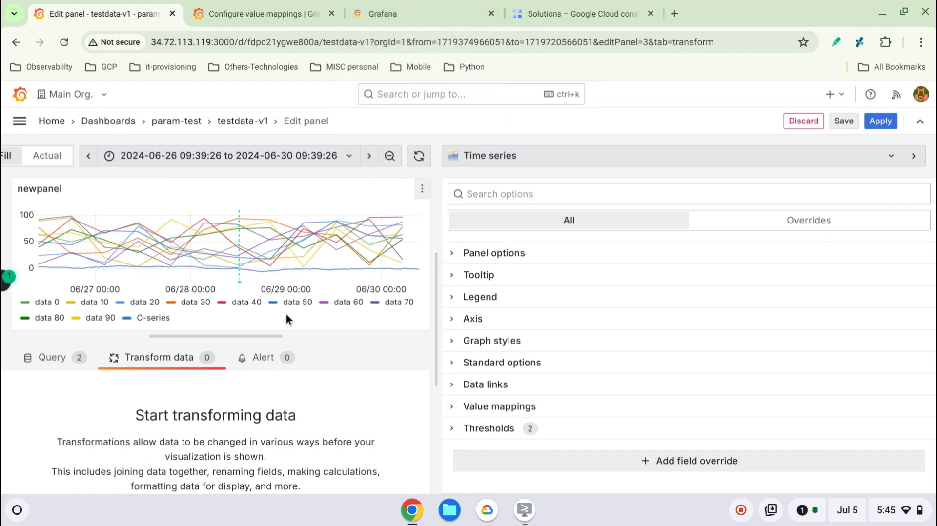
# - Leave the newpanel editor and open Grafana's Explore page
pyautogui.click(421, 192)
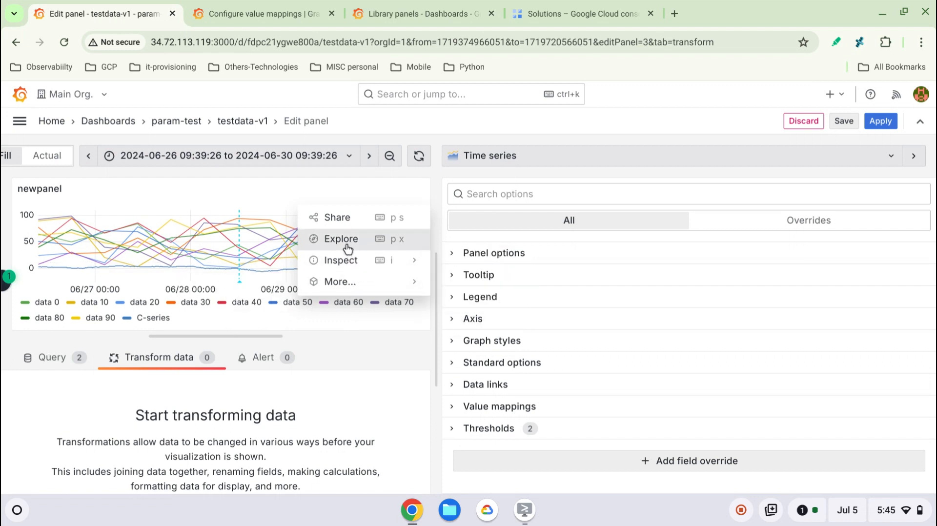
pyautogui.click(19, 125)
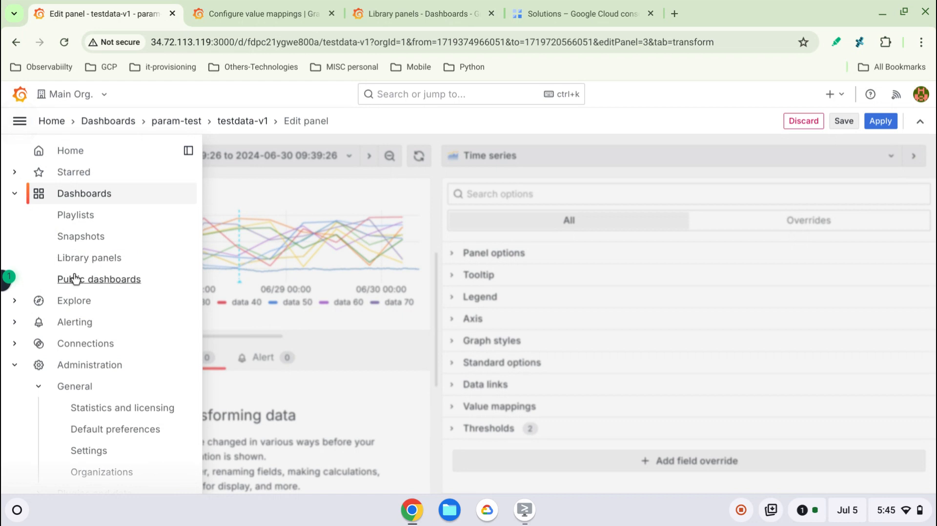
pyautogui.click(15, 300)
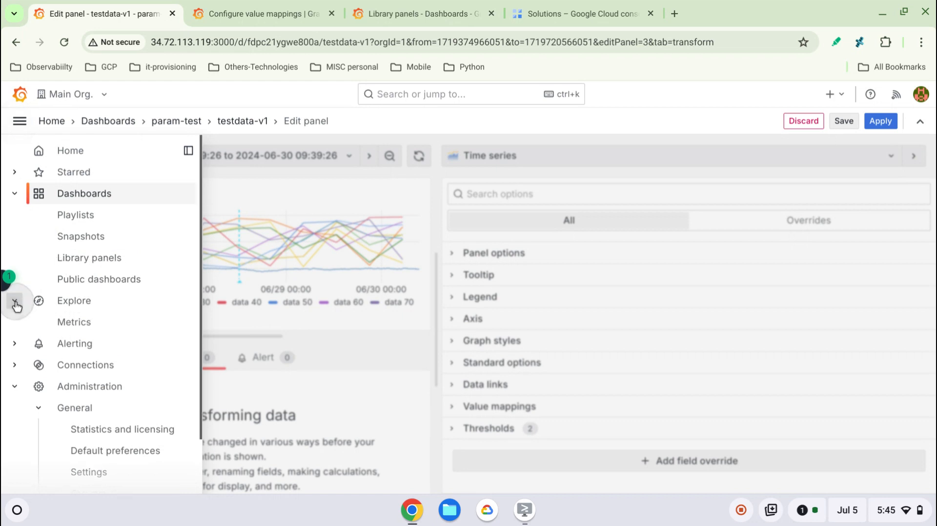
pyautogui.click(74, 303)
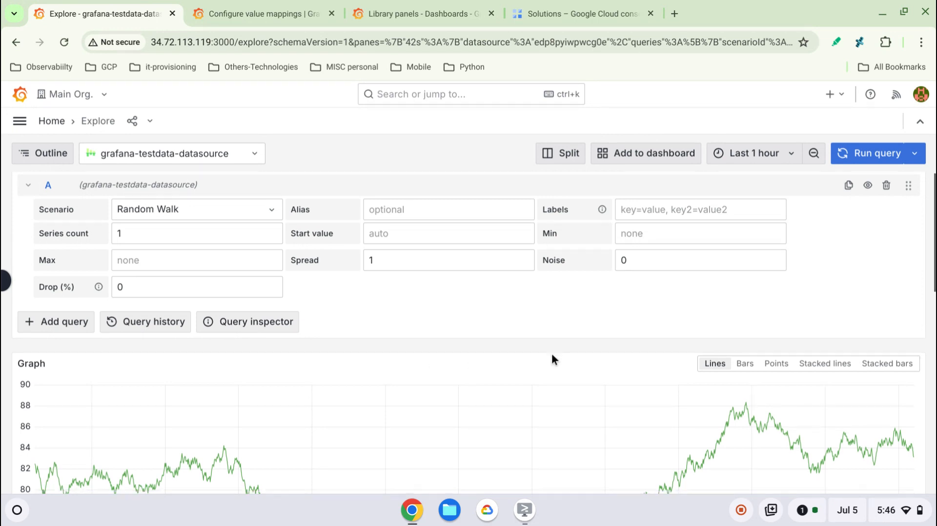
# - Examine the Random Walk query editor, the graph and the results table on the Explore page
pyautogui.scroll(-2, 552, 354)
pyautogui.scroll(2, 552, 355)
pyautogui.scroll(-5, 552, 355)
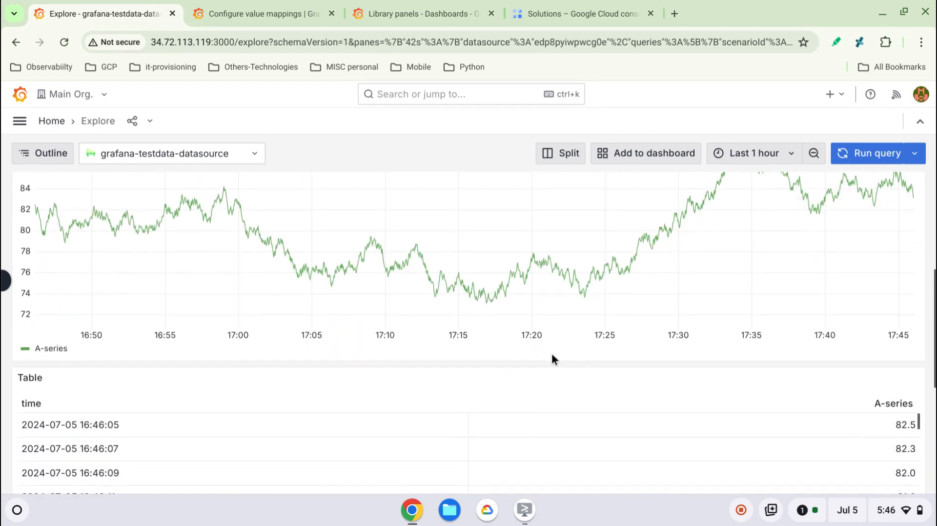
pyautogui.scroll(5, 552, 355)
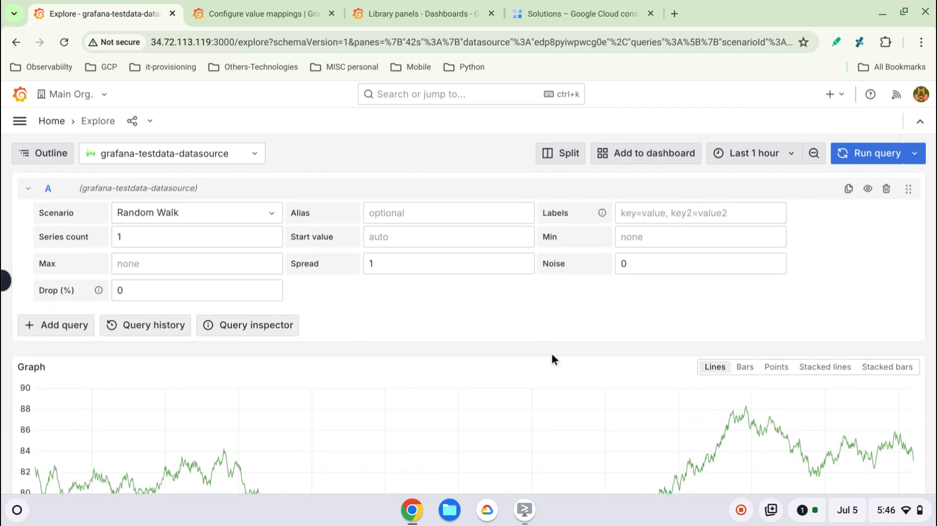
pyautogui.scroll(-5, 552, 353)
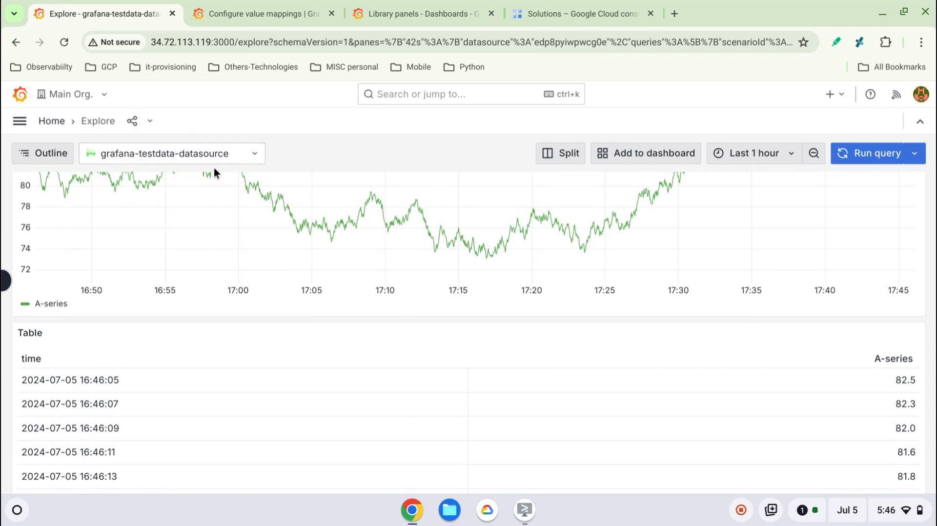
# - Show the expanded content outline, visit its Graph, Queries and Table sections, and shrink the outline back to icons
pyautogui.click(42, 160)
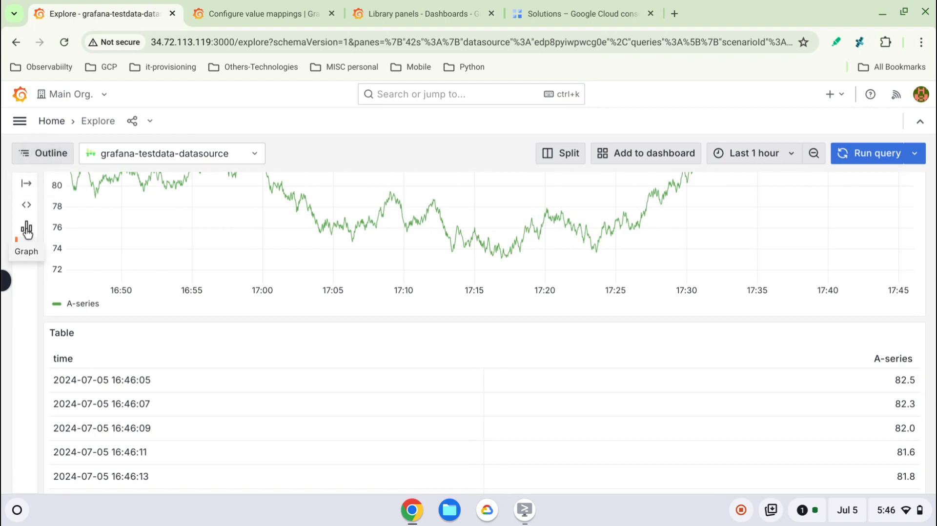
pyautogui.click(30, 193)
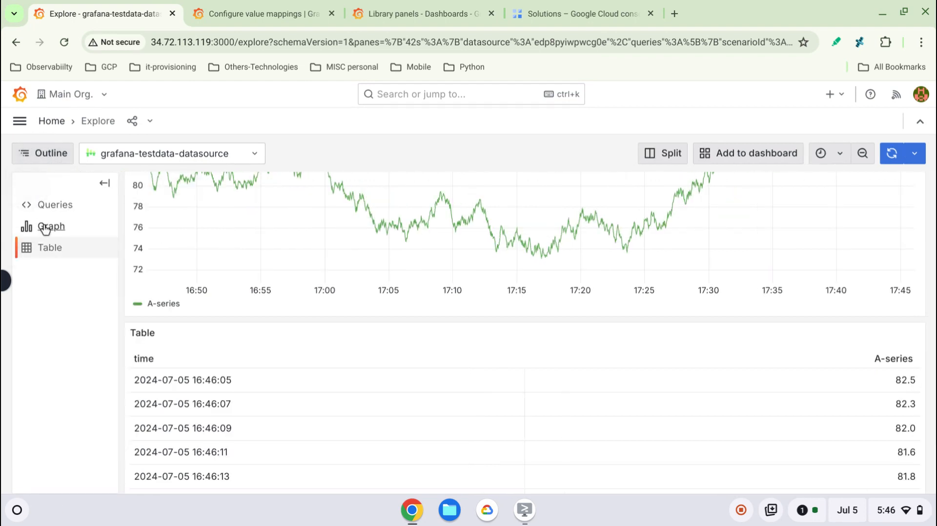
pyautogui.click(45, 229)
pyautogui.click(46, 207)
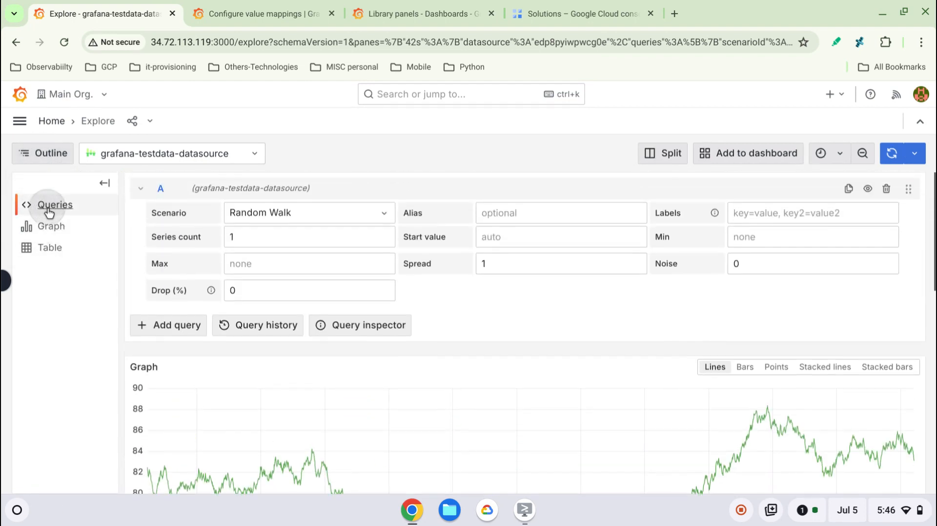
pyautogui.click(49, 248)
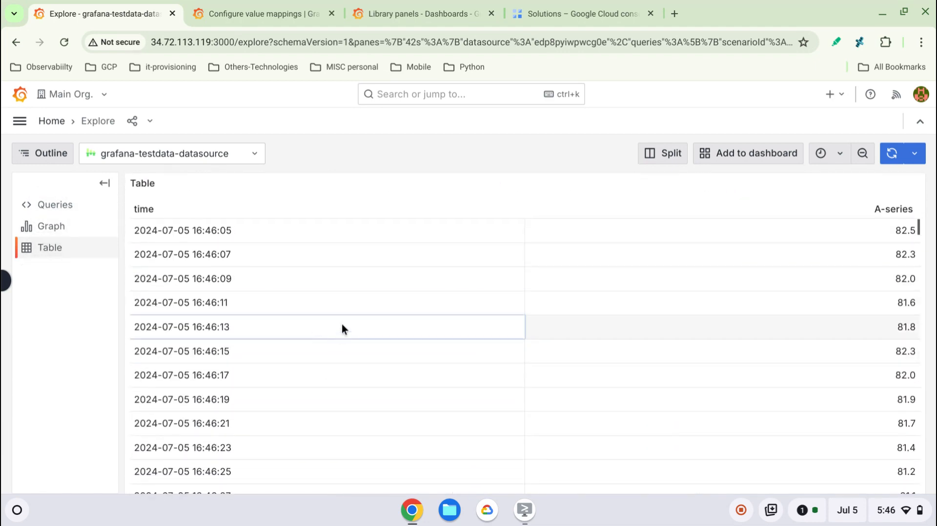
pyautogui.click(105, 184)
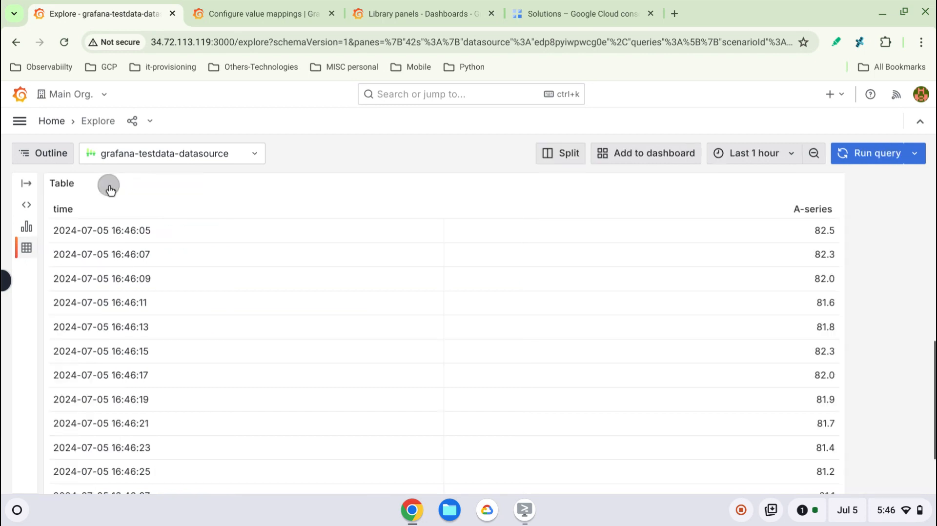
# - Review the data sources available in Explore without changing the selected one
pyautogui.click(255, 154)
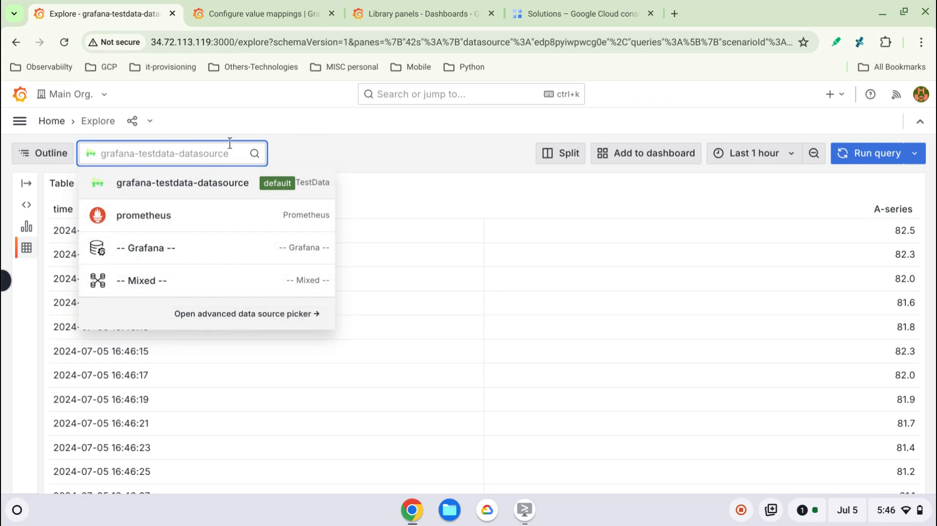
pyautogui.press('Escape')
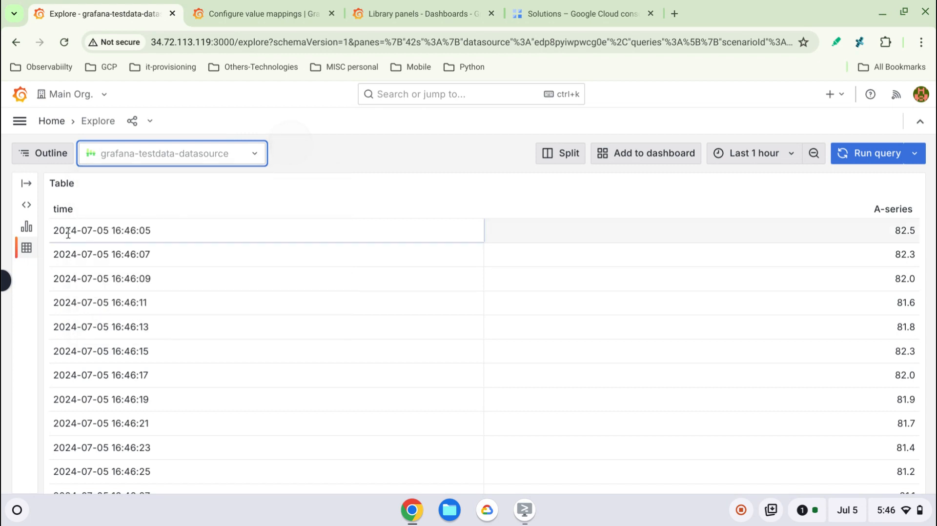
# - Collapse query A and add a second query below it
pyautogui.scroll(10, 547, 270)
pyautogui.scroll(-2, 547, 270)
pyautogui.scroll(2, 547, 270)
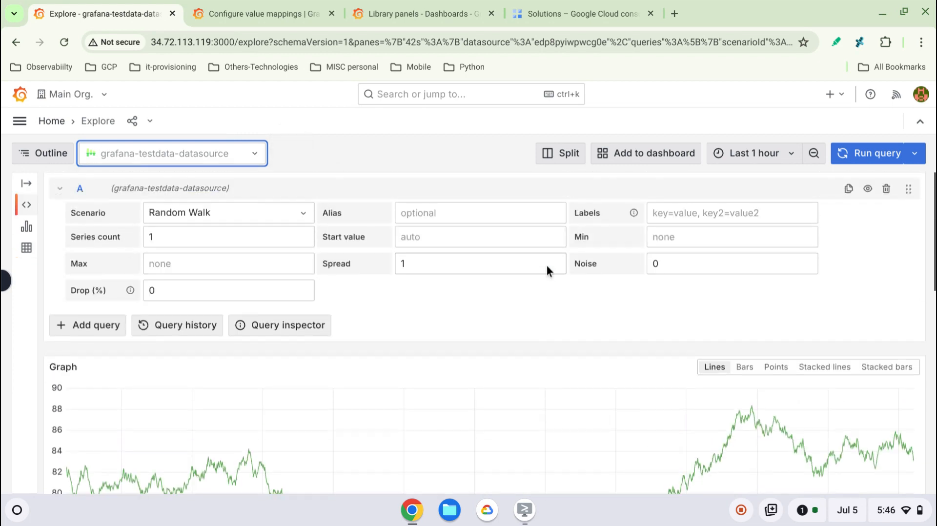
pyautogui.click(60, 182)
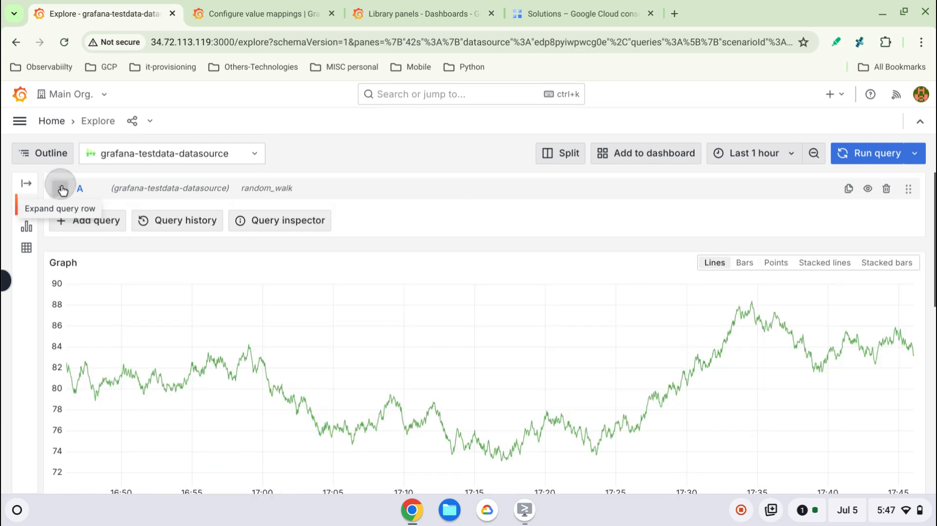
pyautogui.click(98, 227)
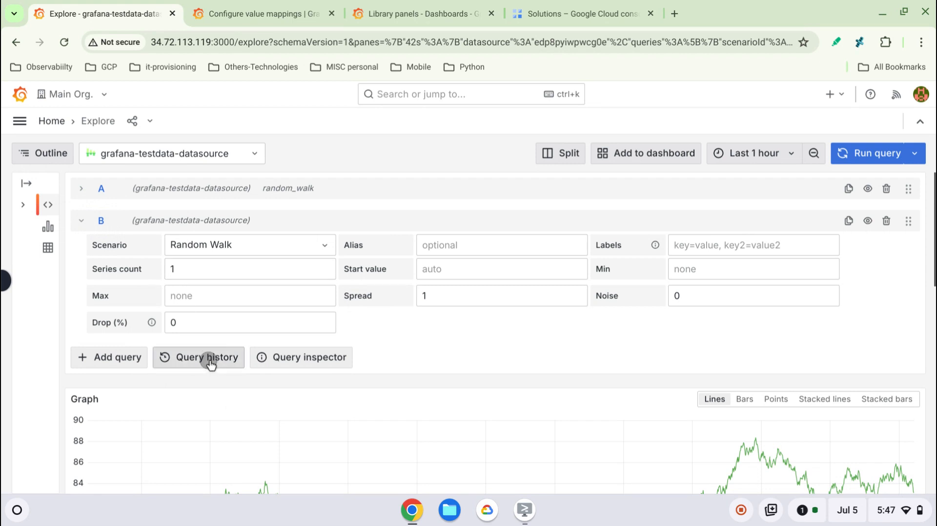
# - Open the query history for grafana-testdata-datasource and move the recent end of its date filter to a week ago
pyautogui.click(209, 364)
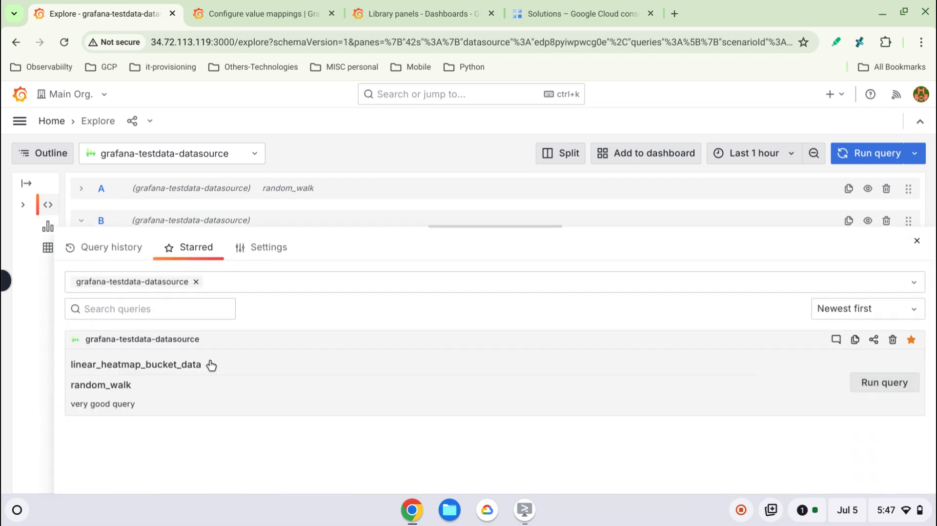
pyautogui.click(117, 248)
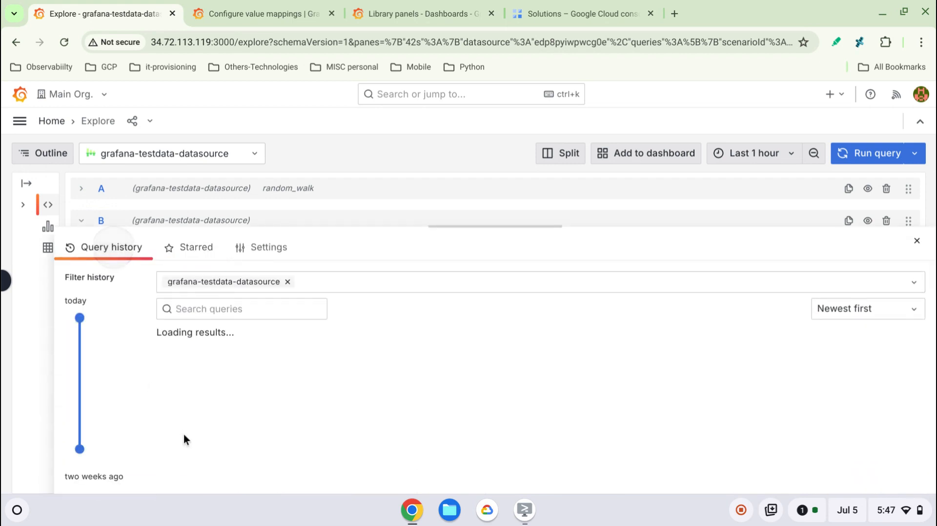
pyautogui.scroll(-5, 353, 411)
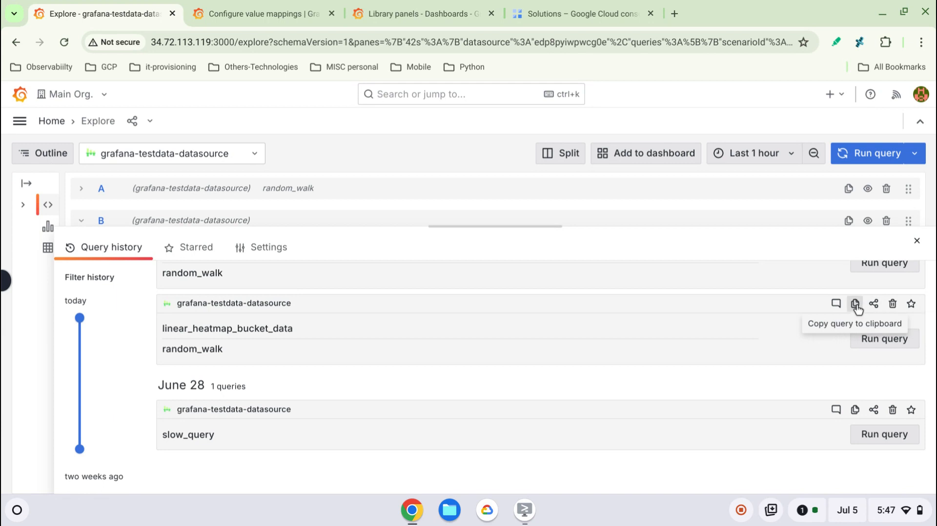
pyautogui.click(79, 360)
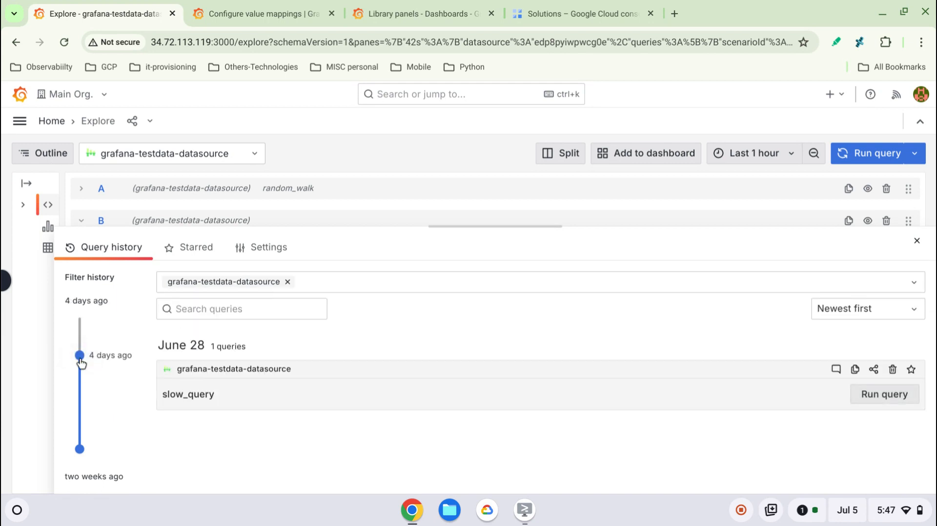
pyautogui.click(79, 384)
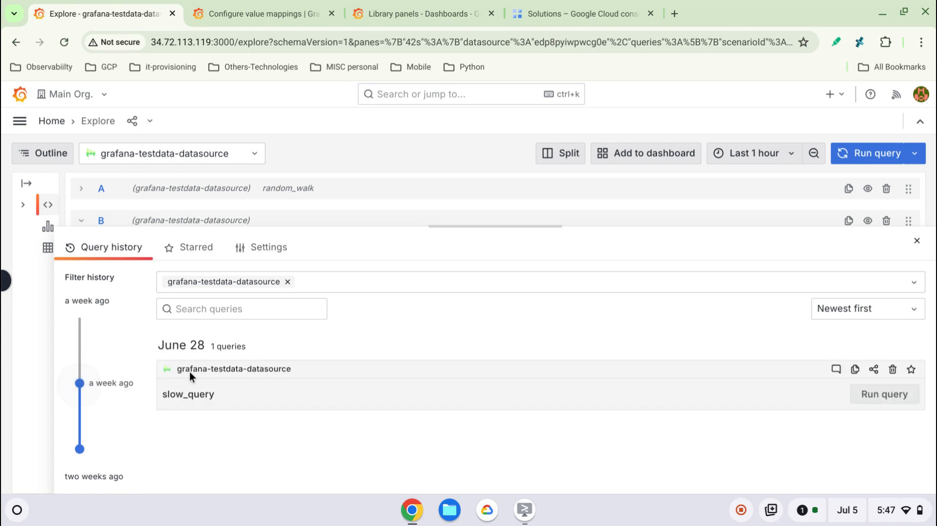
# - Try filtering the query history with the search text "slosdfsdf", and clear the search
pyautogui.click(253, 310)
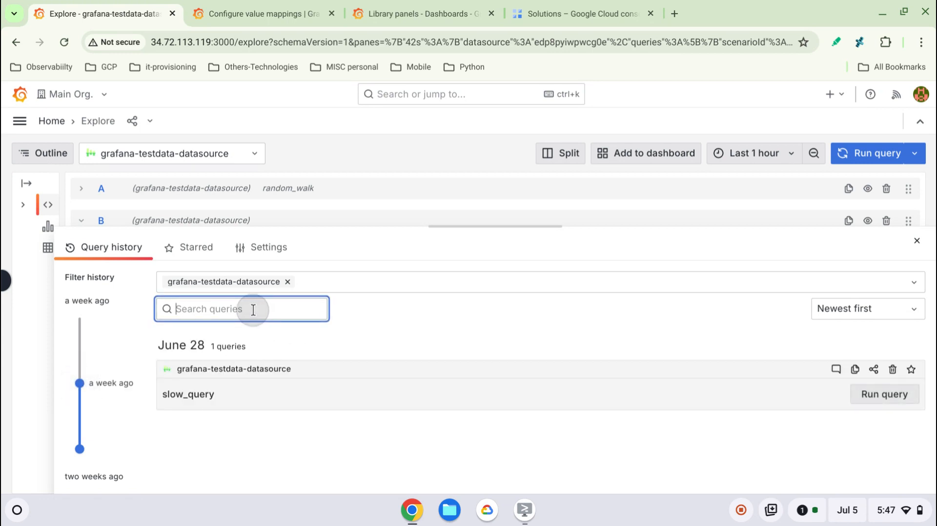
pyautogui.write('slo')
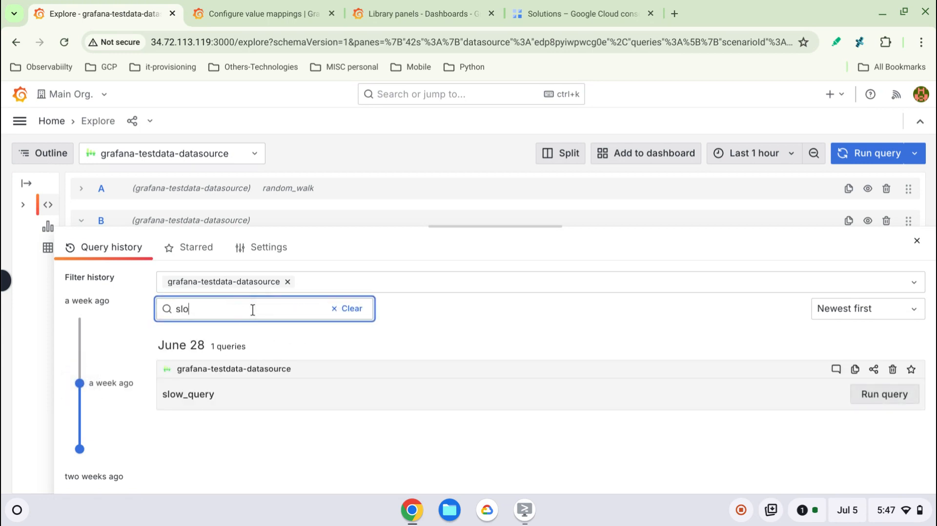
pyautogui.write('wsdfsdf')
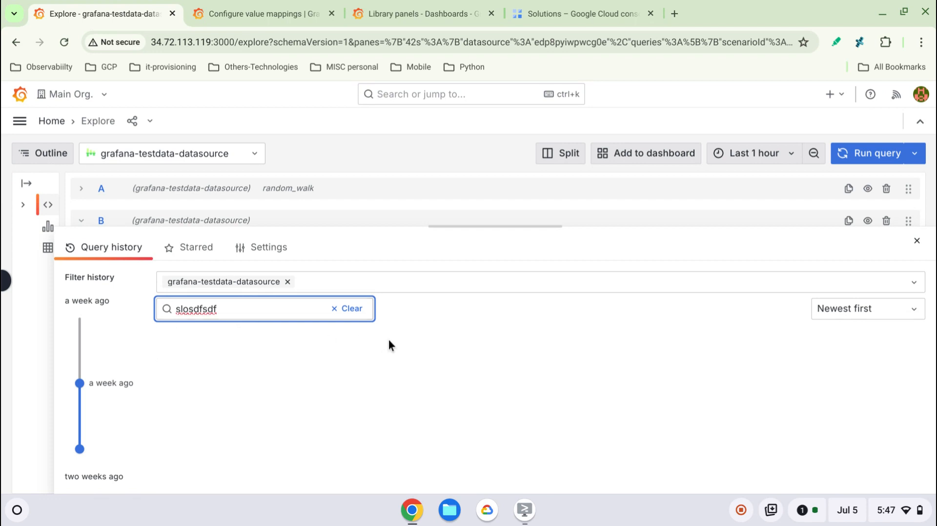
pyautogui.click(352, 309)
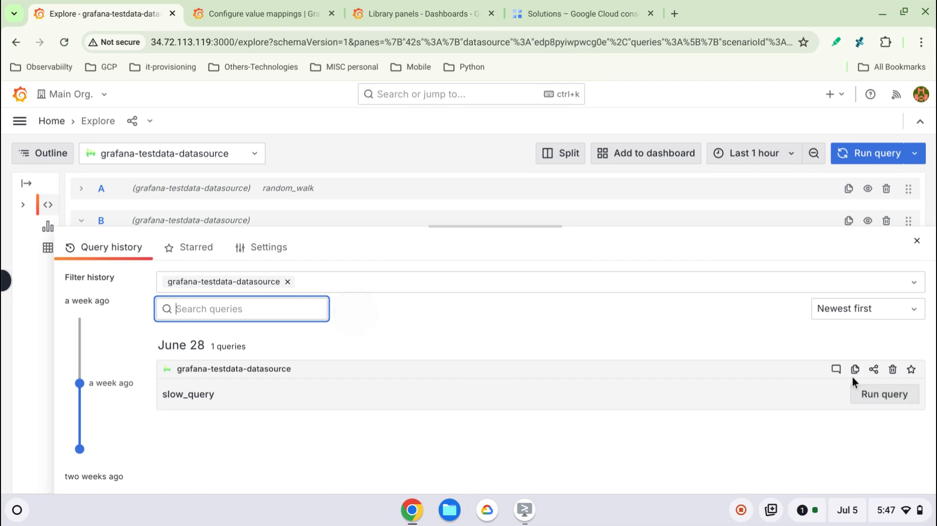
# - Switch the history order to Oldest first and back to Newest first, and move the date filter's recent end to yesterday
pyautogui.click(899, 313)
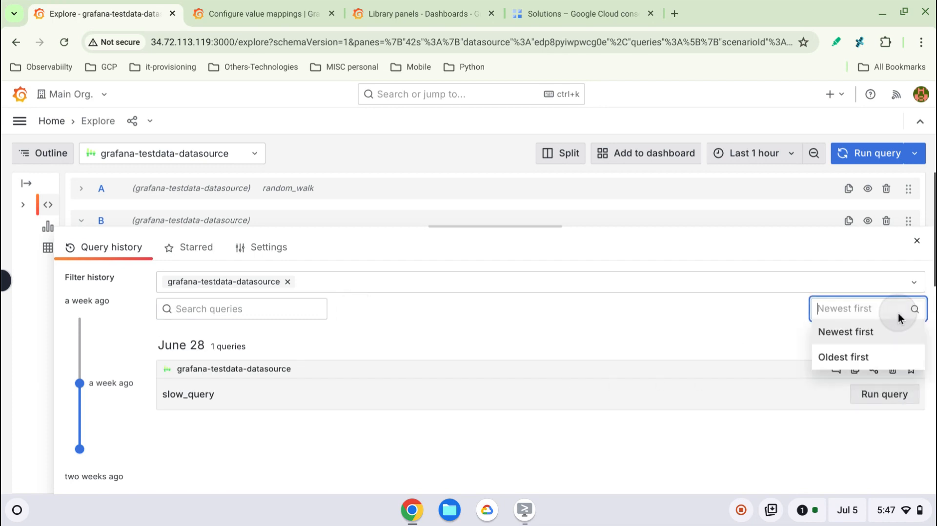
pyautogui.click(866, 357)
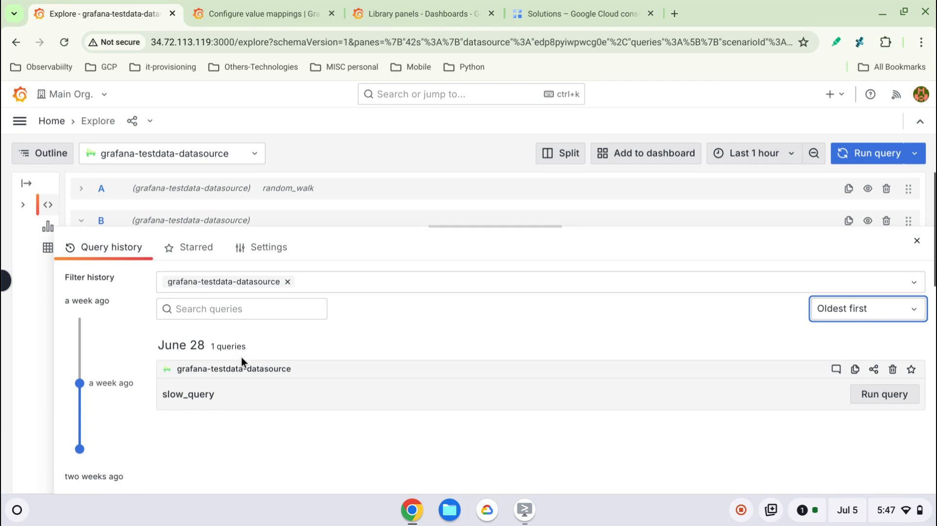
pyautogui.click(81, 327)
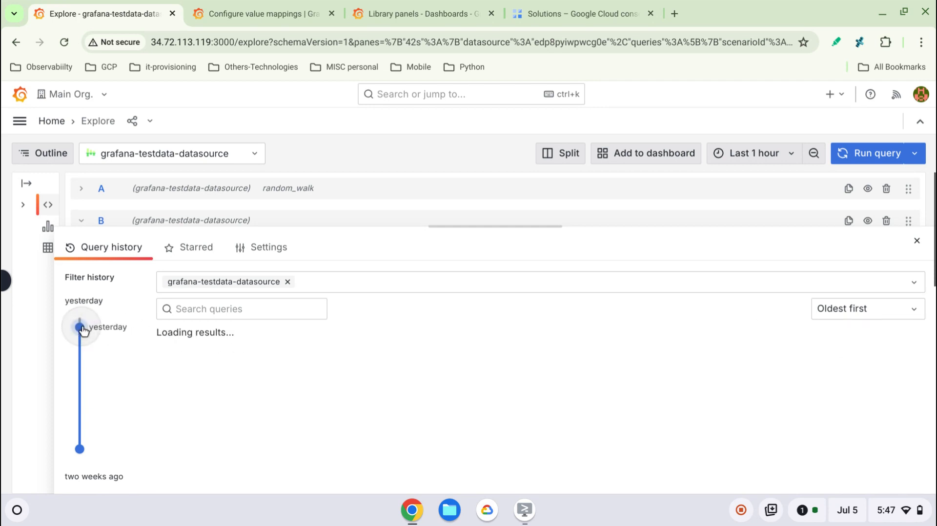
pyautogui.click(898, 309)
pyautogui.click(871, 333)
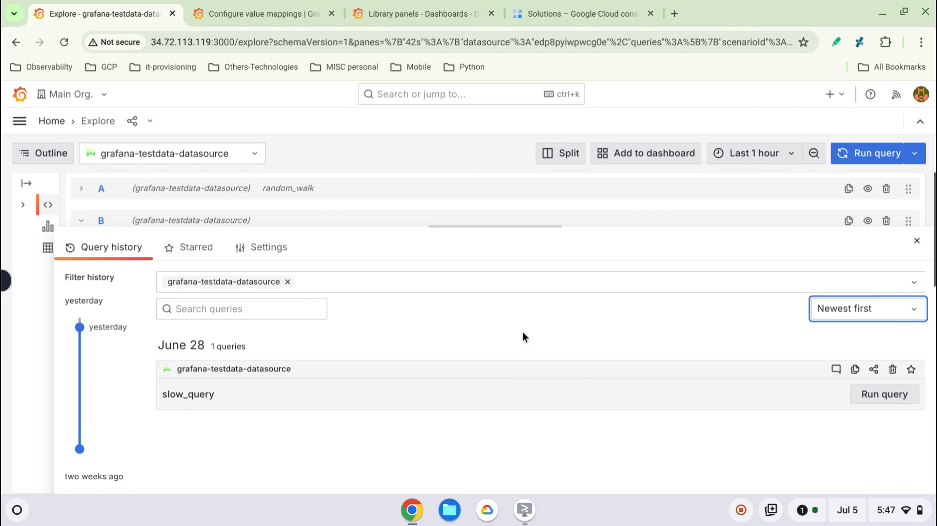
# - Star the slow_query entry from June 28 and show the starred queries
pyautogui.click(911, 369)
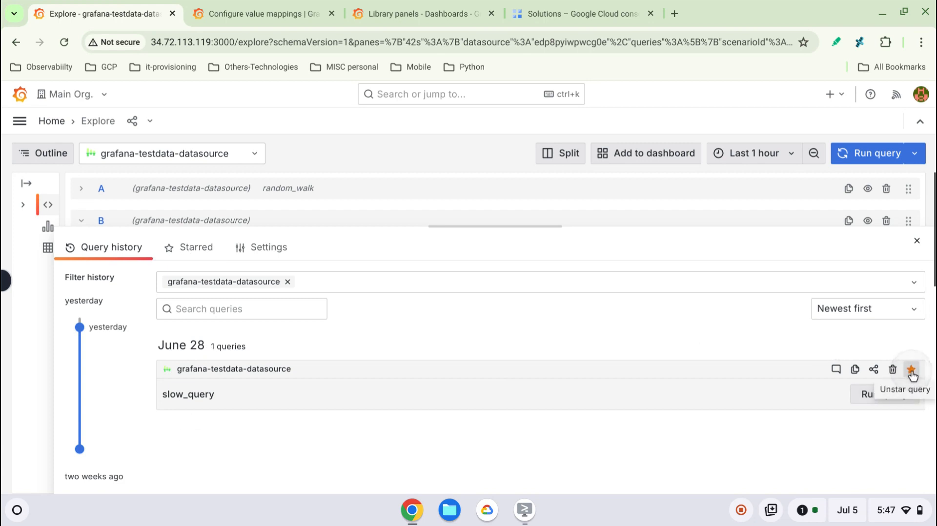
pyautogui.click(197, 247)
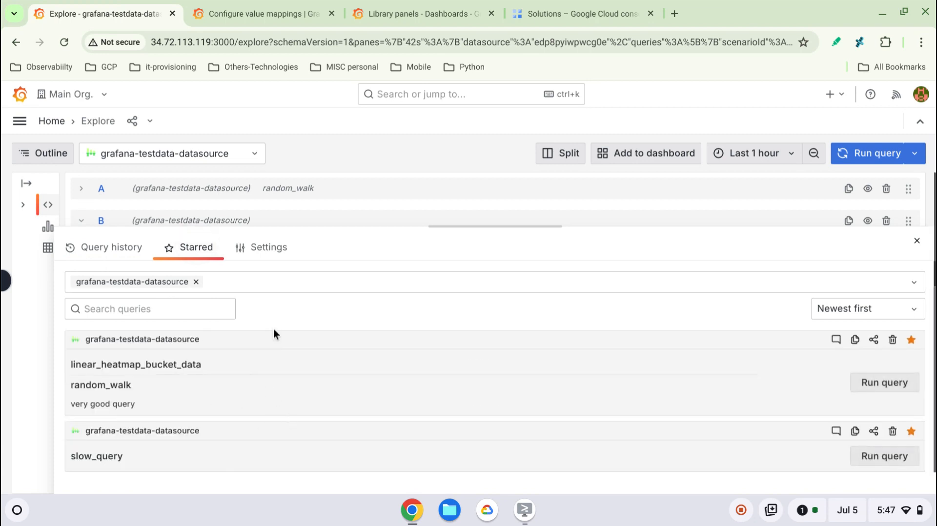
# - Turn off the query history setting that makes Starred the default active tab, and close the history panel
pyautogui.click(273, 250)
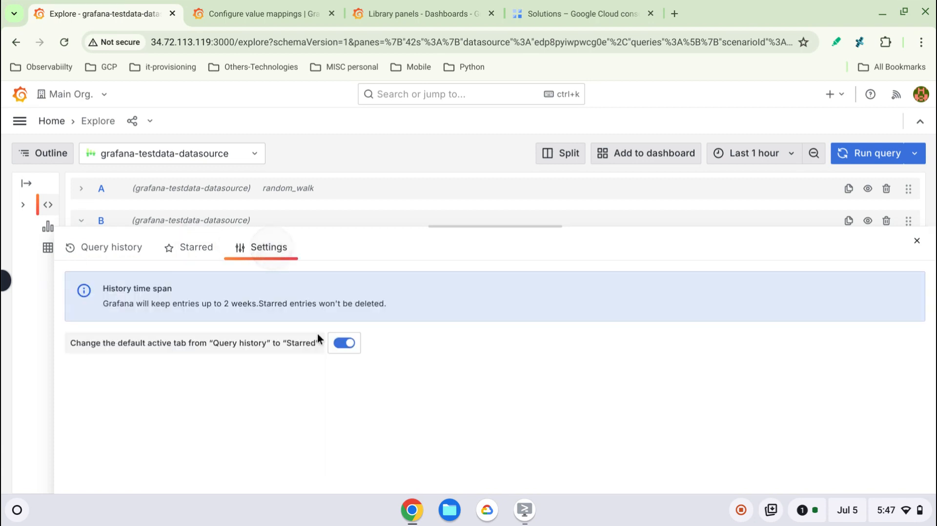
pyautogui.click(344, 344)
pyautogui.click(917, 241)
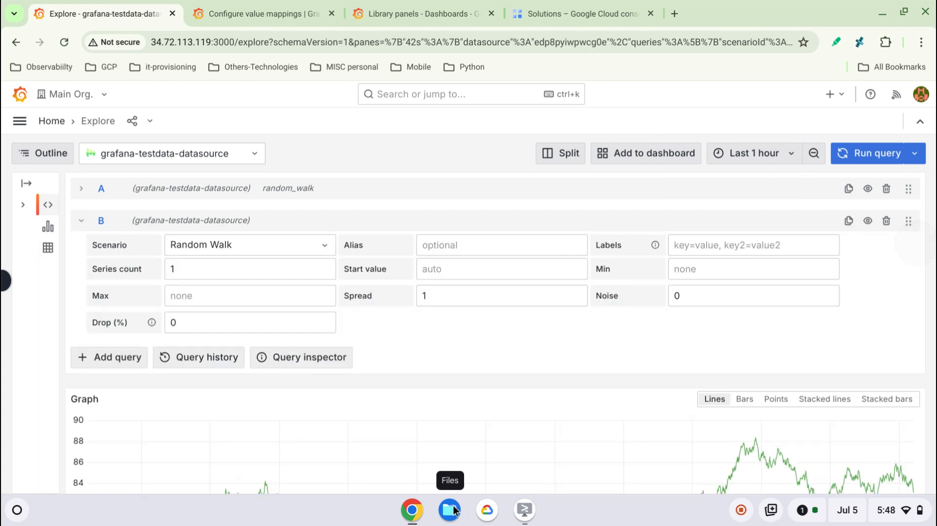
# - Open the query inspector, refresh its raw request and response data, and collapse the resulting object
pyautogui.click(327, 360)
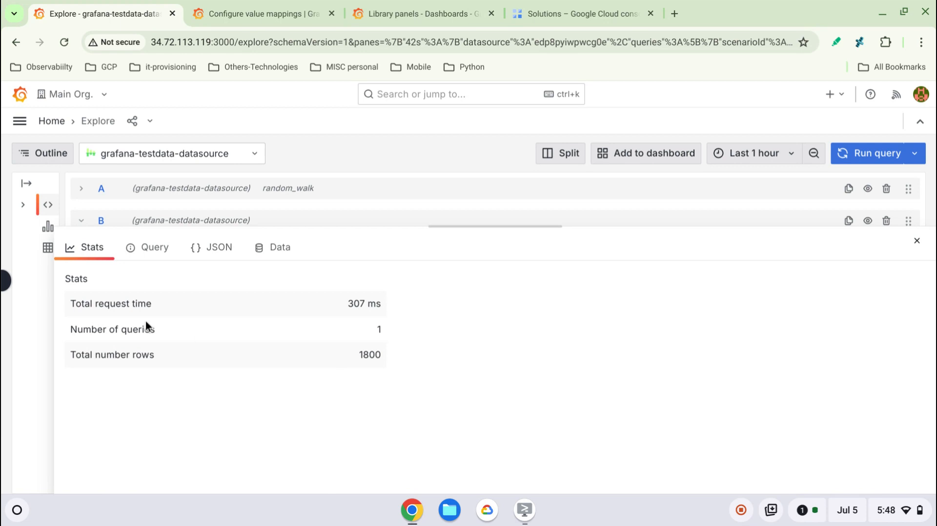
pyautogui.click(155, 248)
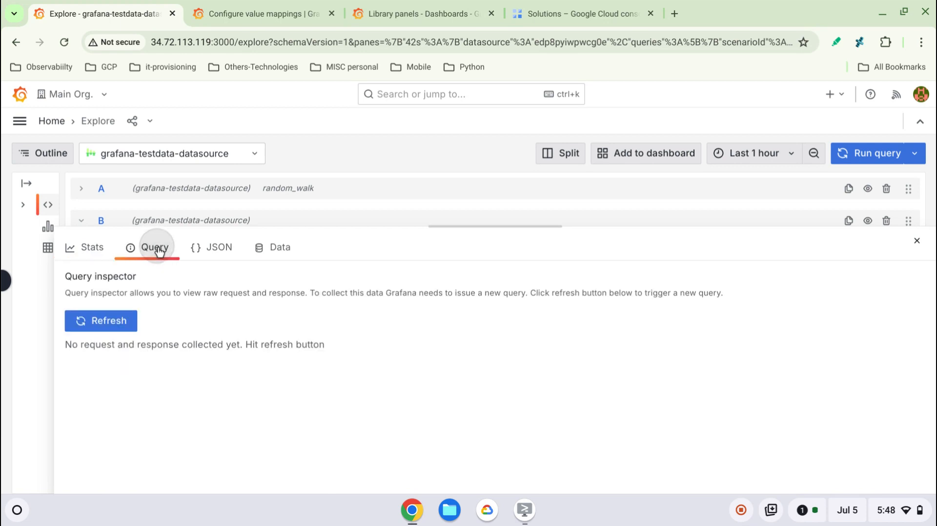
pyautogui.click(114, 325)
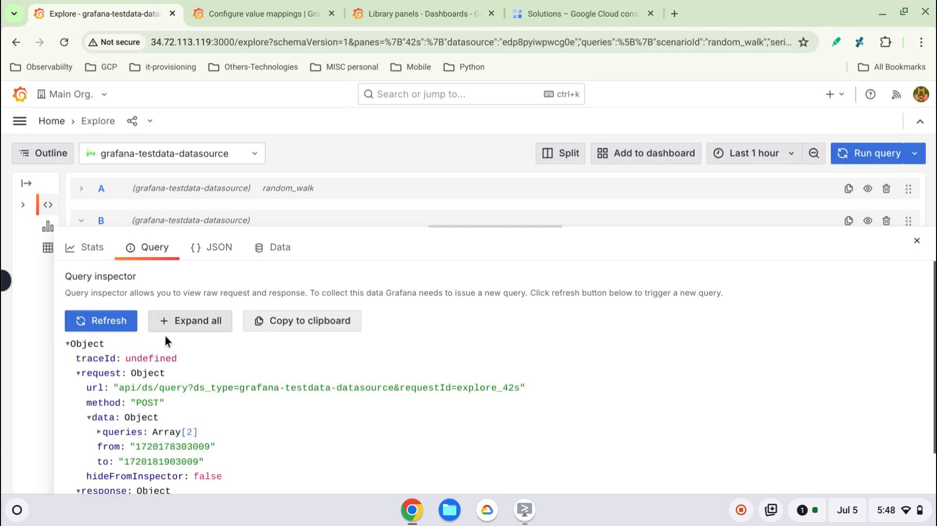
pyautogui.click(68, 343)
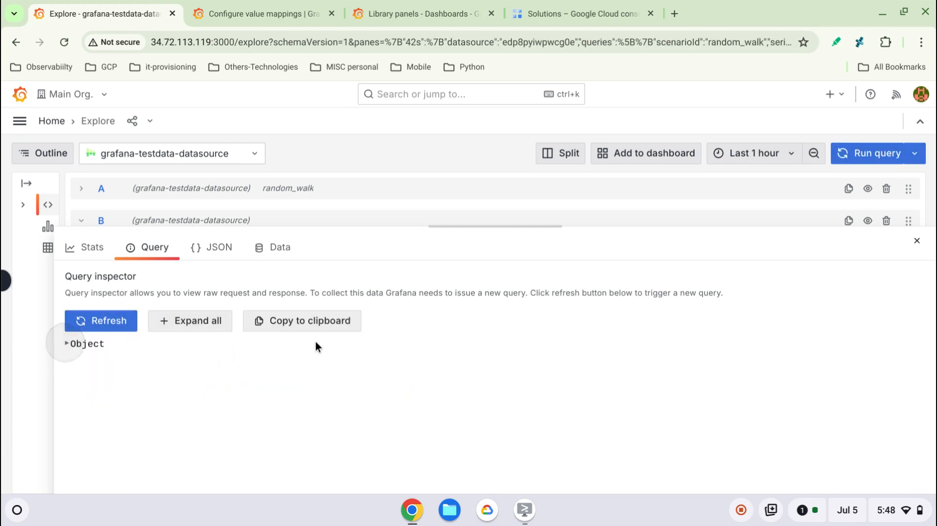
# - View the inspector's JSON and tabular data, and enable Download for Excel in the data options
pyautogui.click(218, 258)
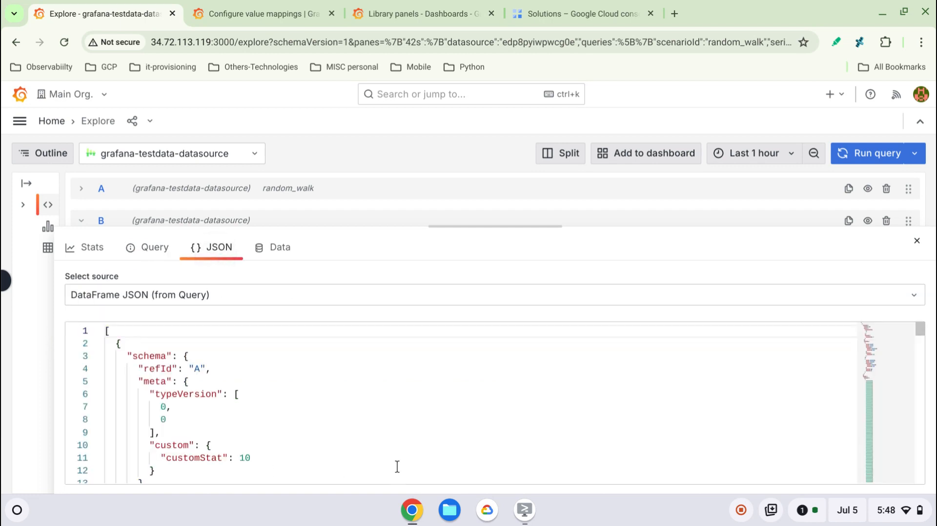
pyautogui.click(280, 250)
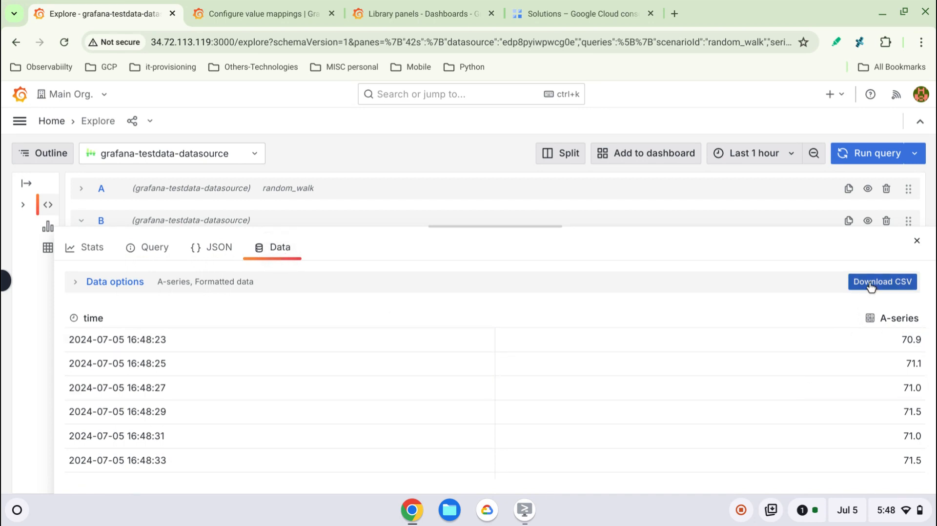
pyautogui.click(84, 285)
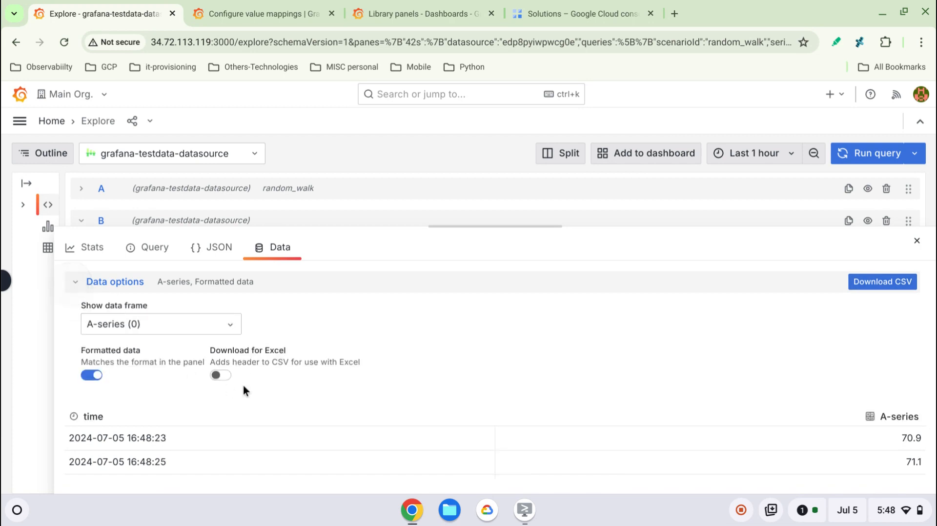
pyautogui.click(223, 376)
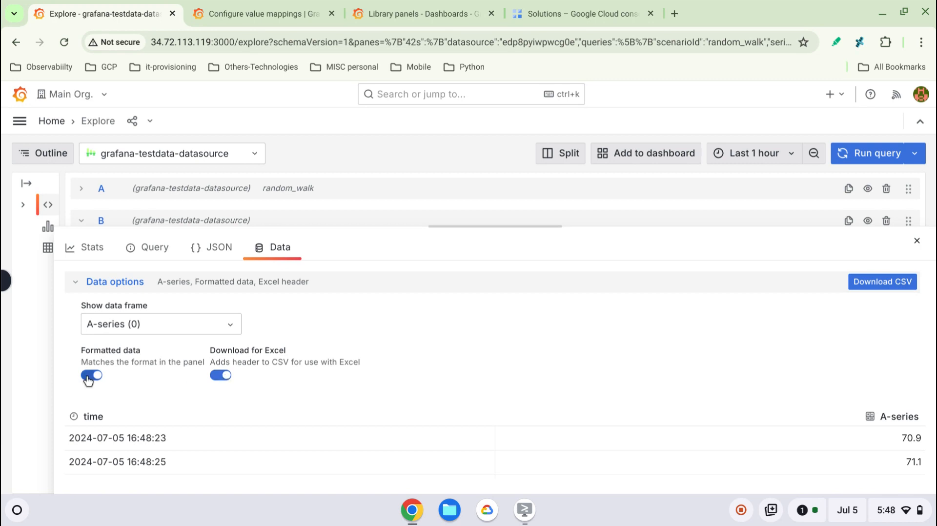
# - Go through the inspector's Stats, Query, JSON and Data views once more, and close the inspector
pyautogui.click(71, 248)
pyautogui.click(142, 251)
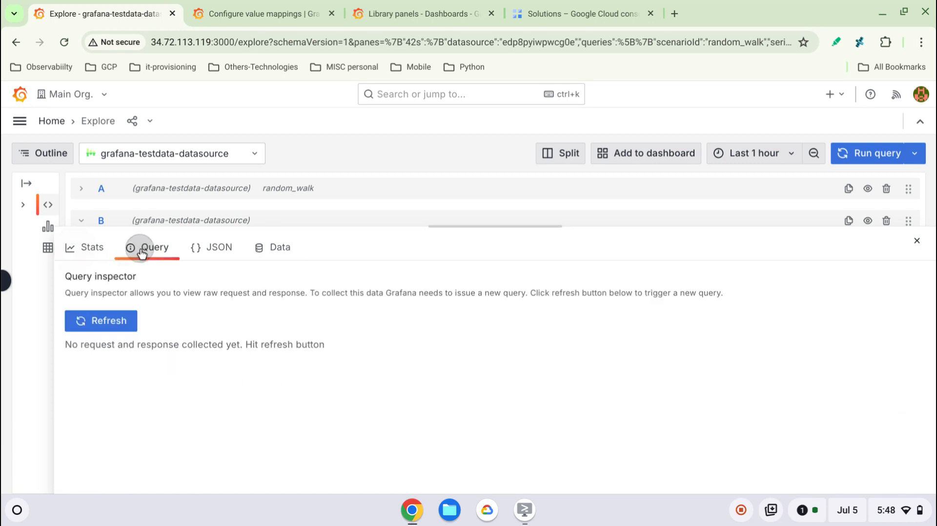
pyautogui.click(209, 248)
pyautogui.click(272, 252)
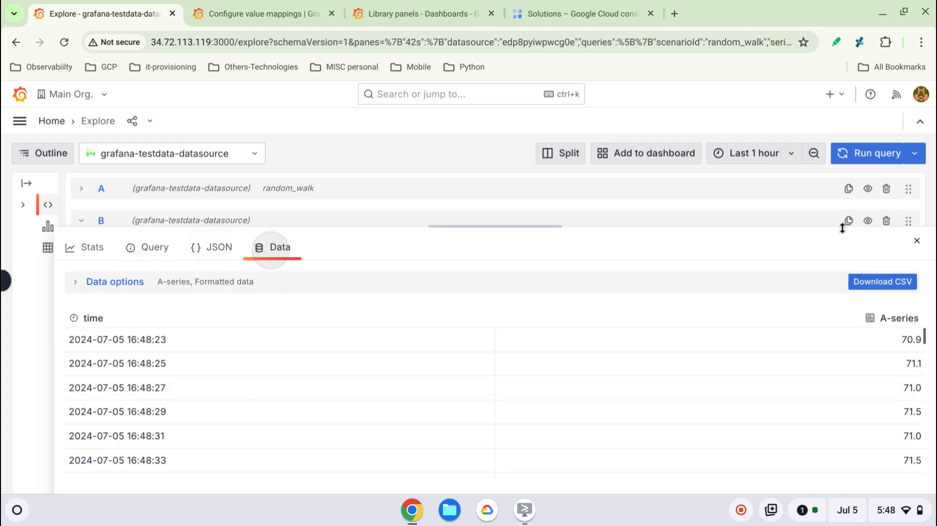
pyautogui.click(916, 241)
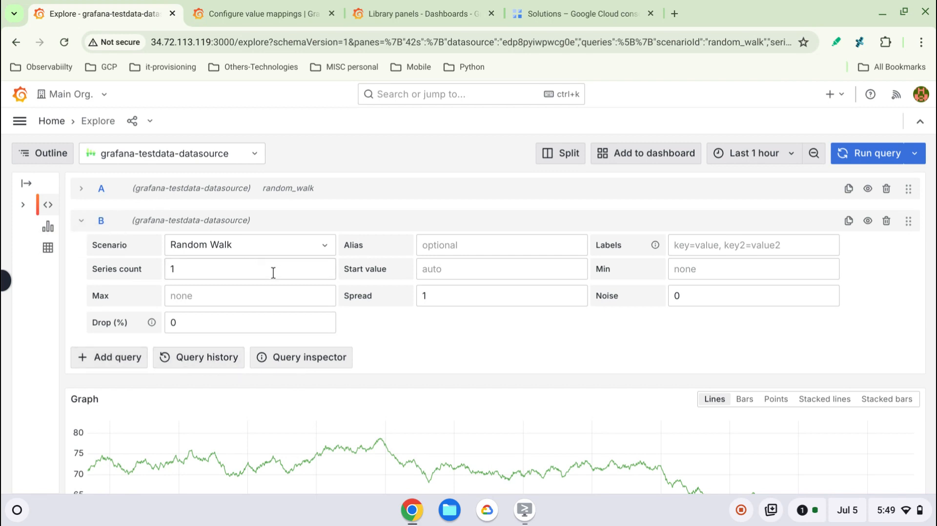
# - Split the Explore view into two panes and look through the original pane's queries and results
pyautogui.scroll(-3, 236, 282)
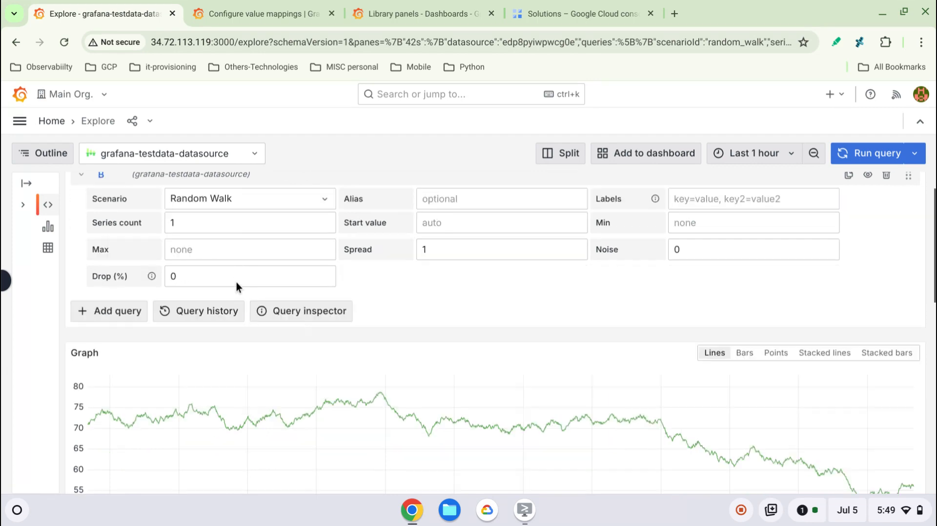
pyautogui.scroll(3, 374, 325)
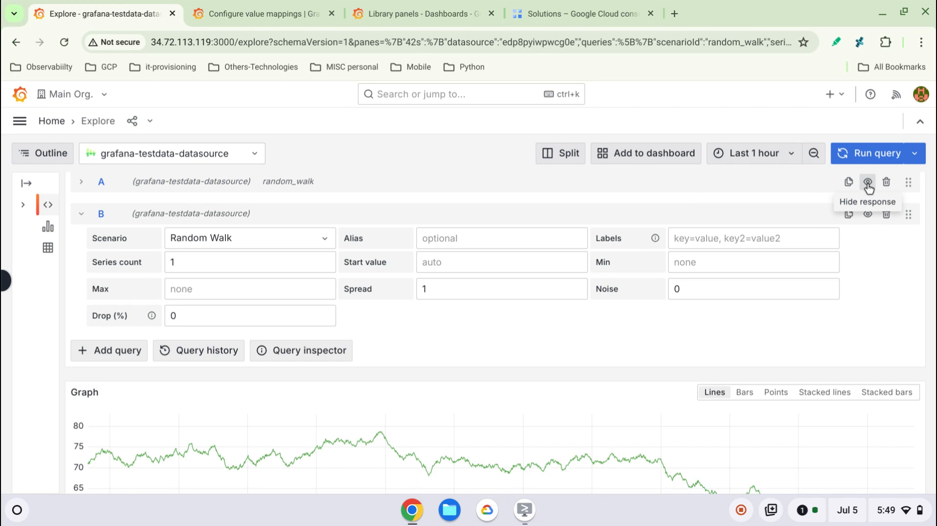
pyautogui.click(565, 154)
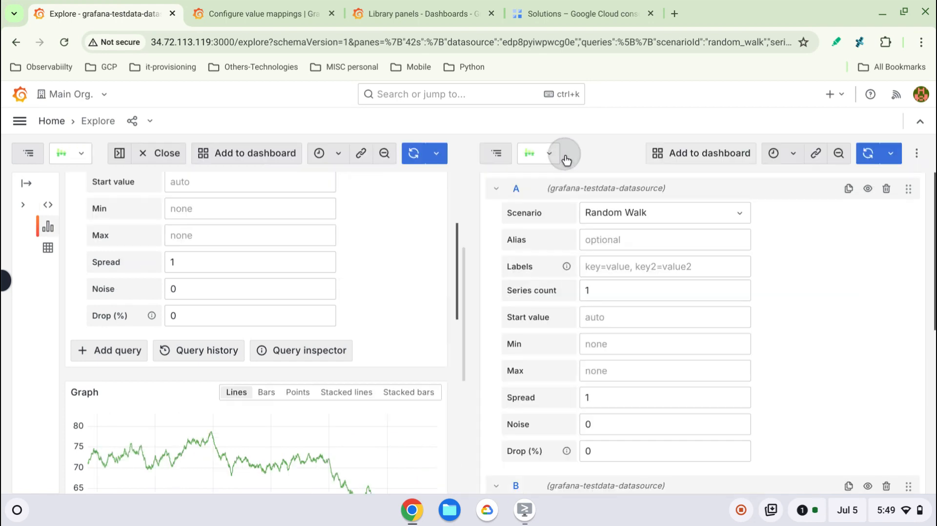
pyautogui.scroll(-10, 282, 333)
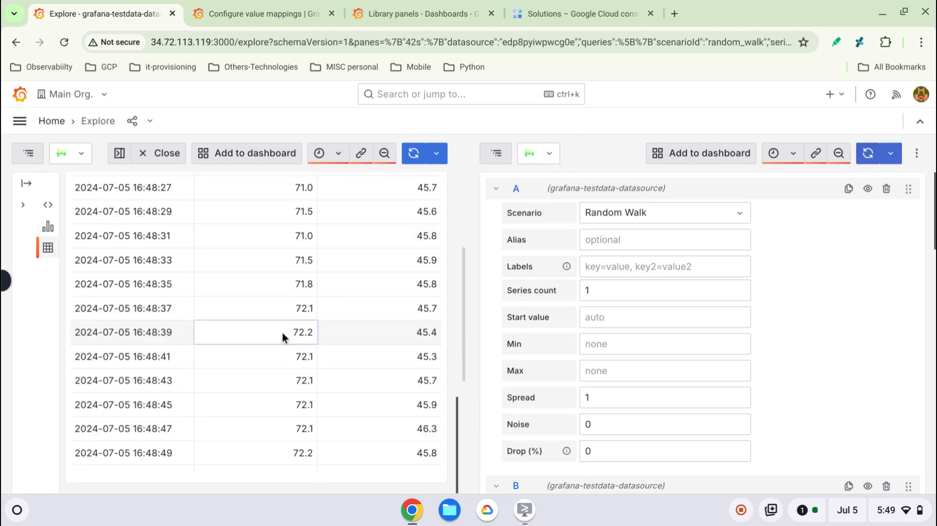
pyautogui.scroll(8, 282, 333)
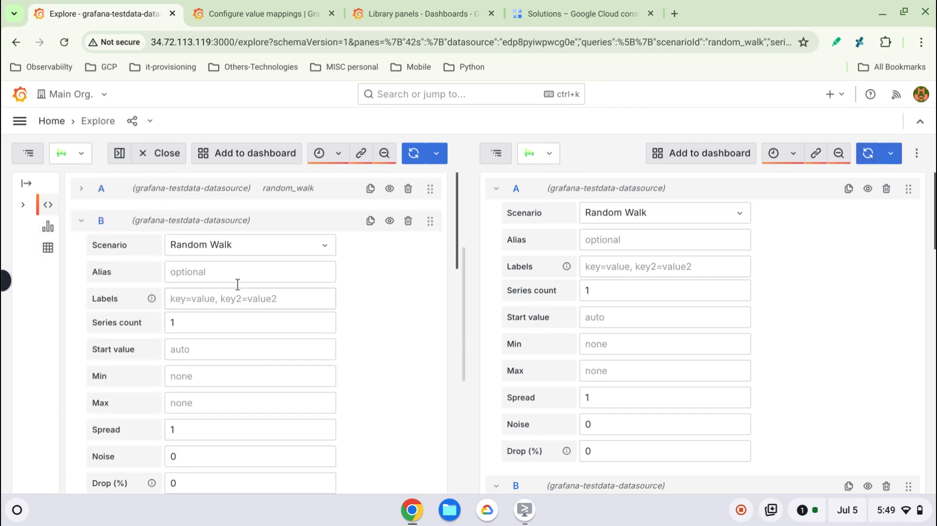
# - Try the CSV Content scenario for query B in the original pane, and switch it to Exponential heatmap bucket data
pyautogui.click(308, 250)
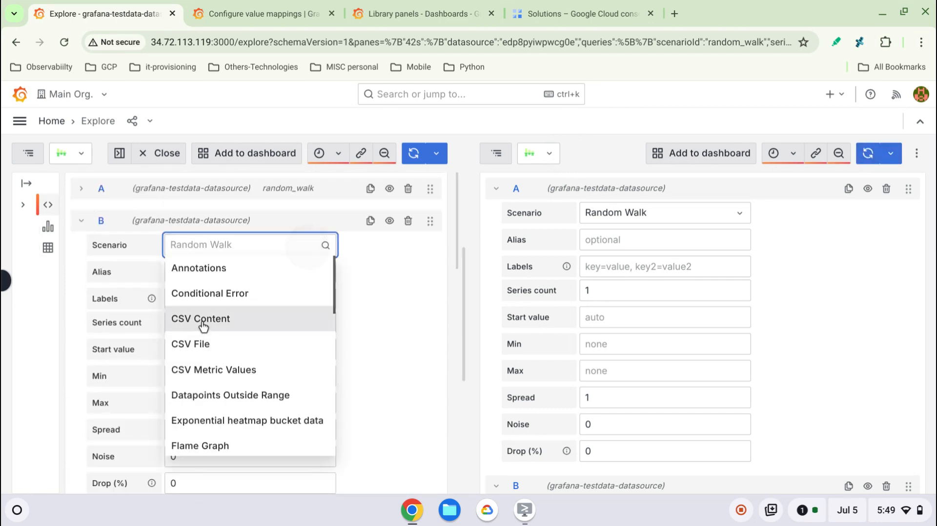
pyautogui.click(203, 322)
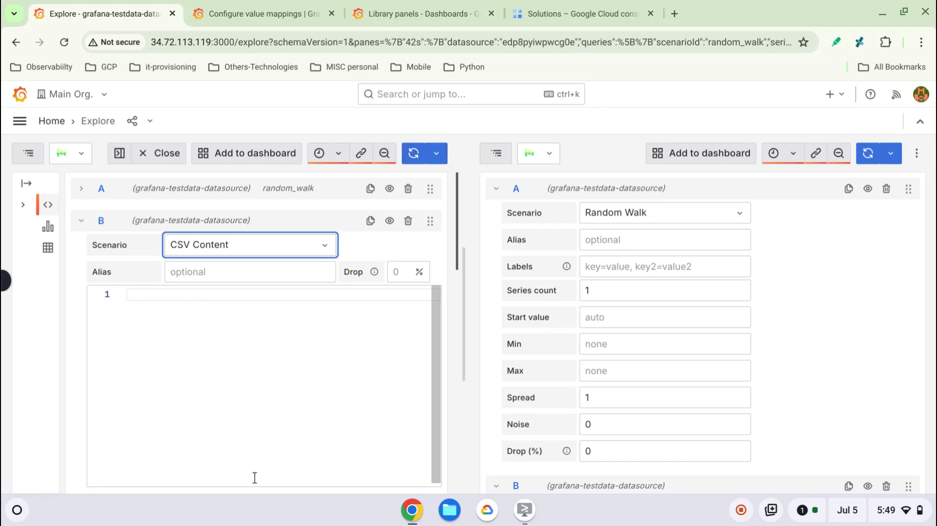
pyautogui.click(327, 251)
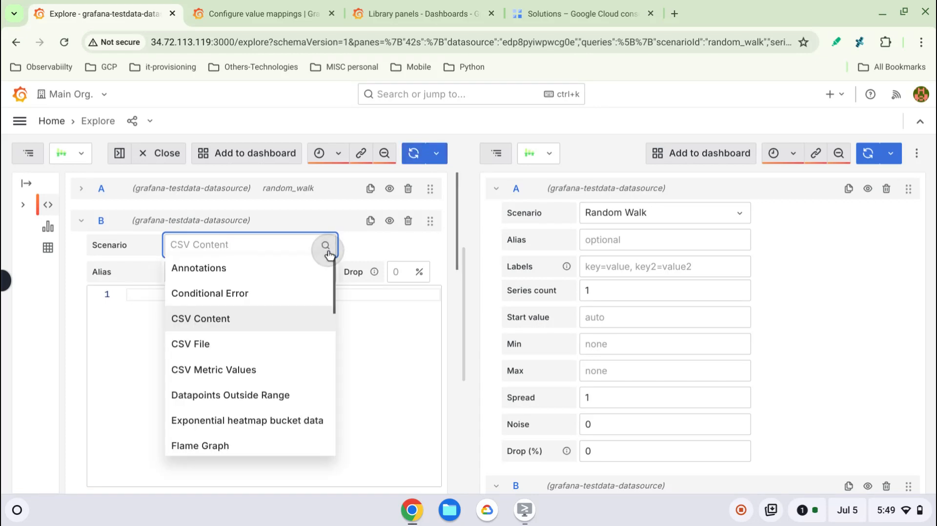
pyautogui.click(236, 422)
pyautogui.scroll(-1, 360, 429)
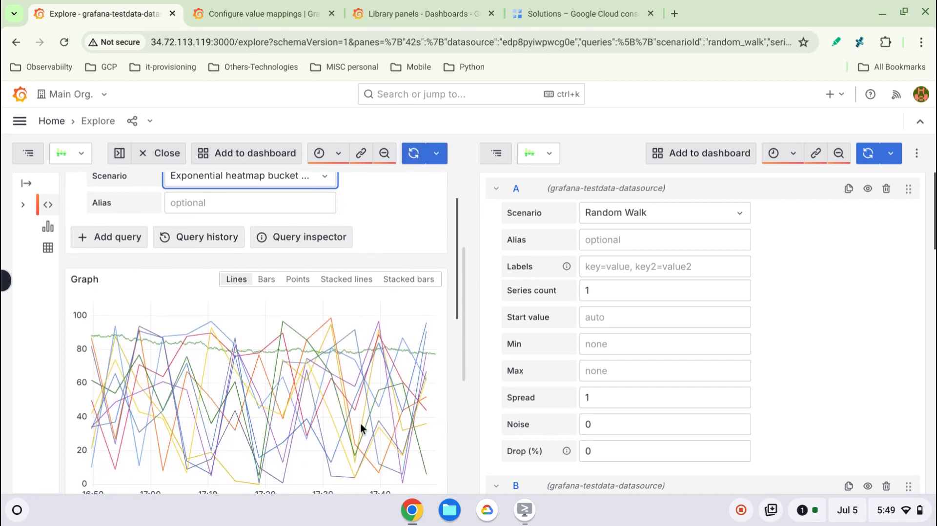
pyautogui.scroll(1, 360, 428)
# - Compare the second pane's Random Walk queries and graph, and rerun only the original pane's queries
pyautogui.scroll(-10, 826, 357)
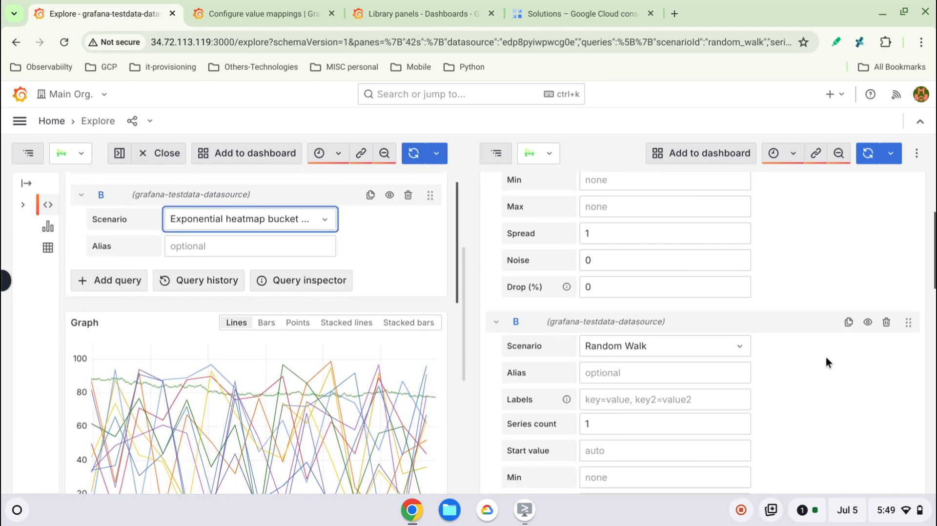
pyautogui.scroll(3, 826, 357)
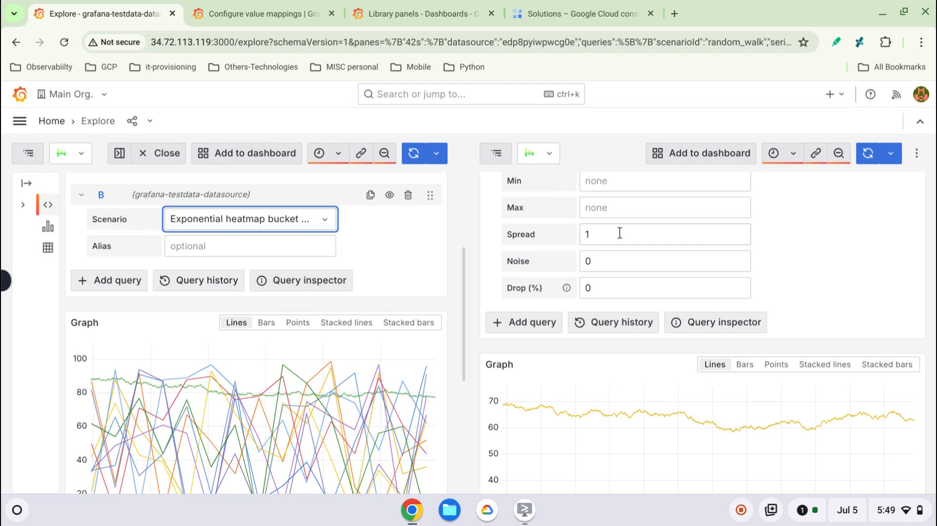
pyautogui.scroll(-3, 619, 233)
pyautogui.scroll(5, 620, 233)
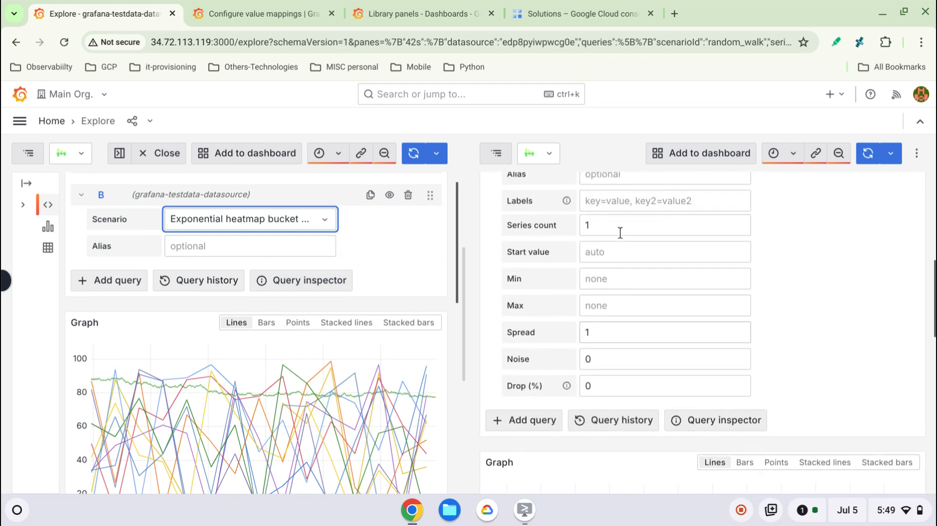
pyautogui.scroll(2, 620, 233)
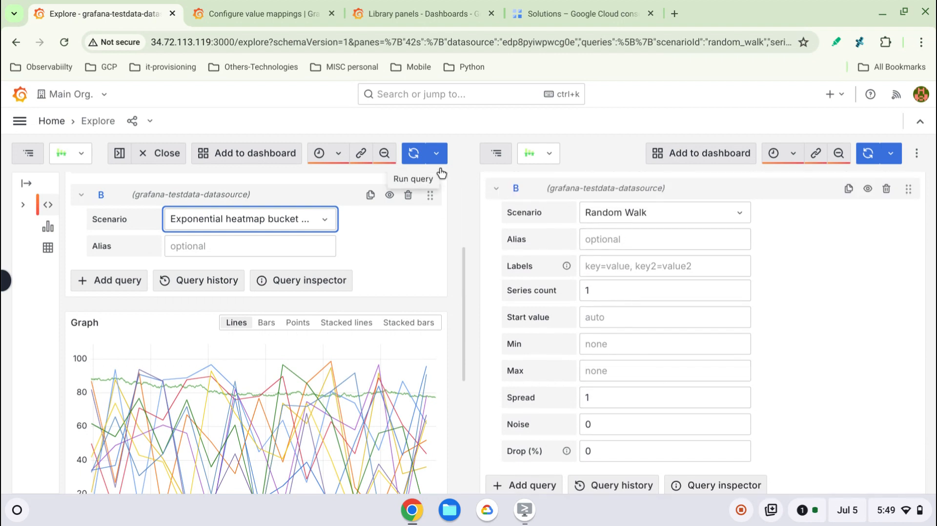
pyautogui.click(414, 162)
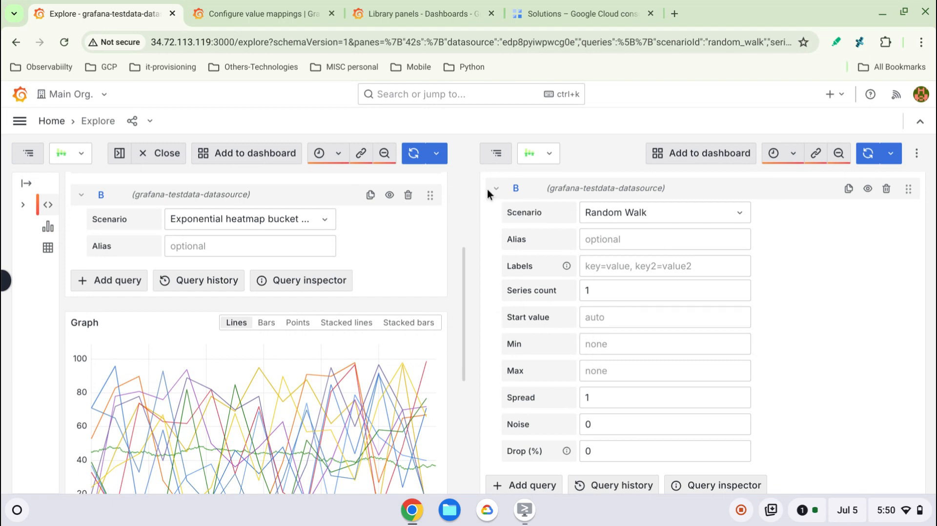
# - Cycle the second pane's graph style through Bars, Points, Stacked lines and Stacked bars, and close the original split pane
pyautogui.scroll(-7, 571, 317)
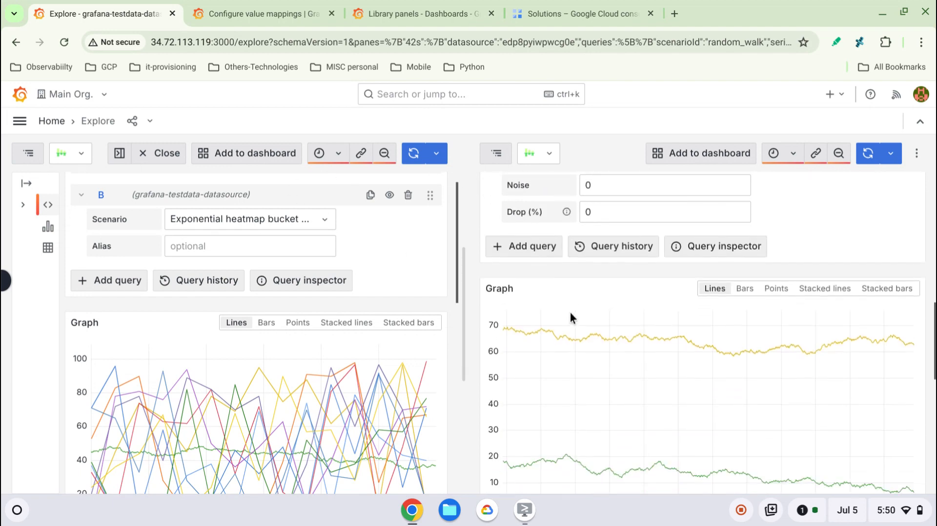
pyautogui.scroll(2, 571, 317)
pyautogui.scroll(2, 570, 316)
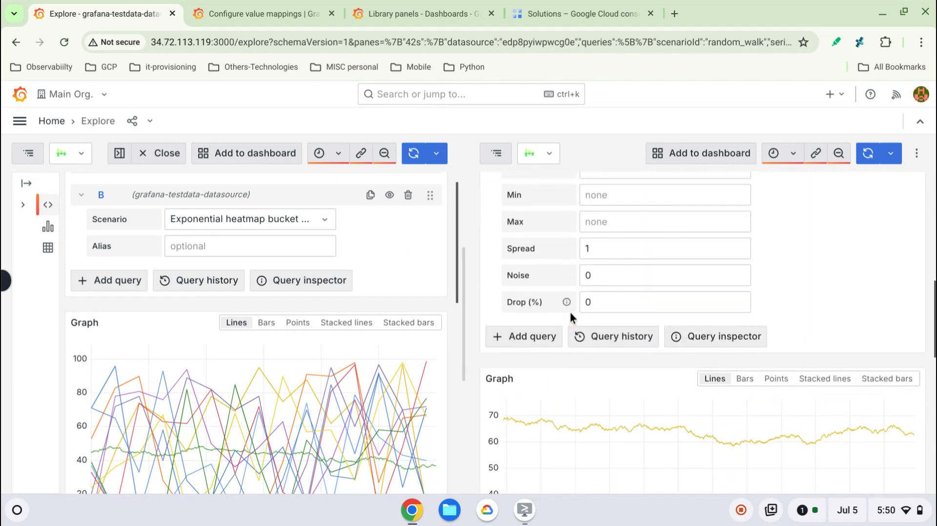
pyautogui.scroll(-5, 570, 315)
pyautogui.scroll(-3, 776, 309)
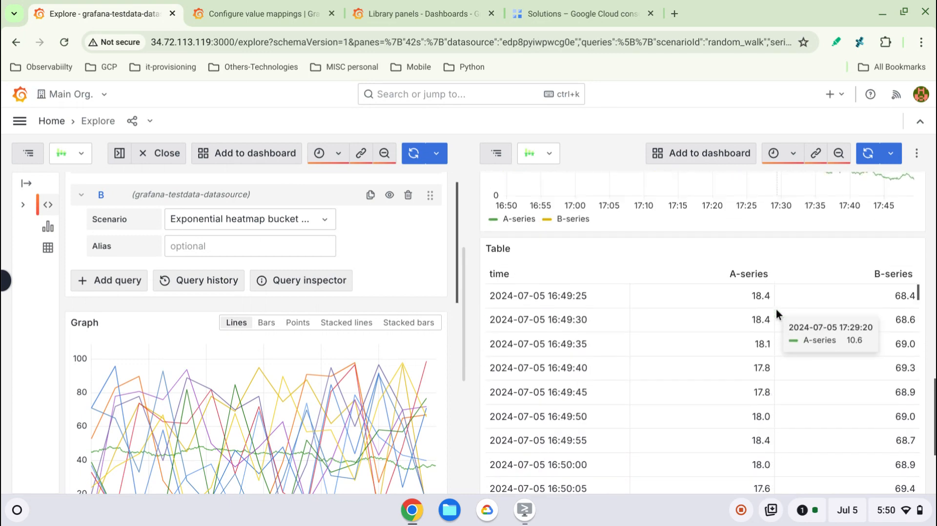
pyautogui.scroll(5, 776, 309)
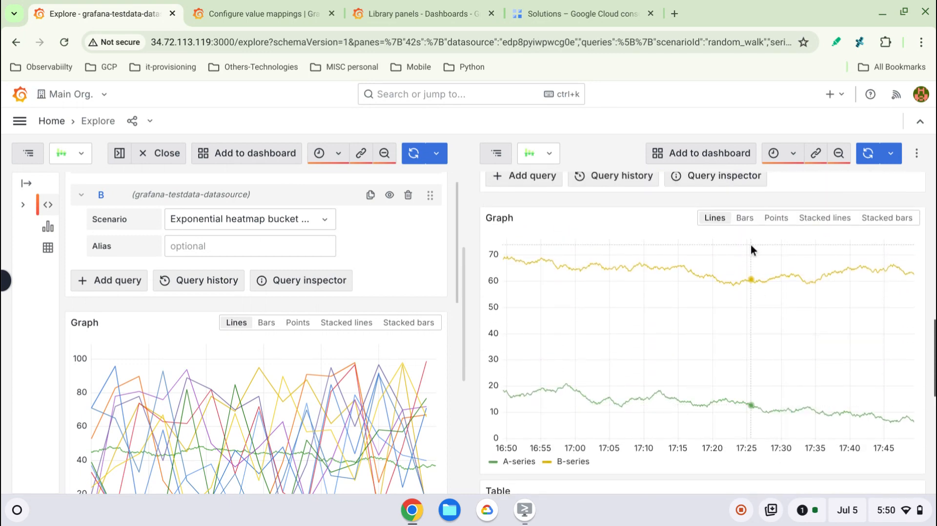
pyautogui.click(745, 217)
pyautogui.click(770, 221)
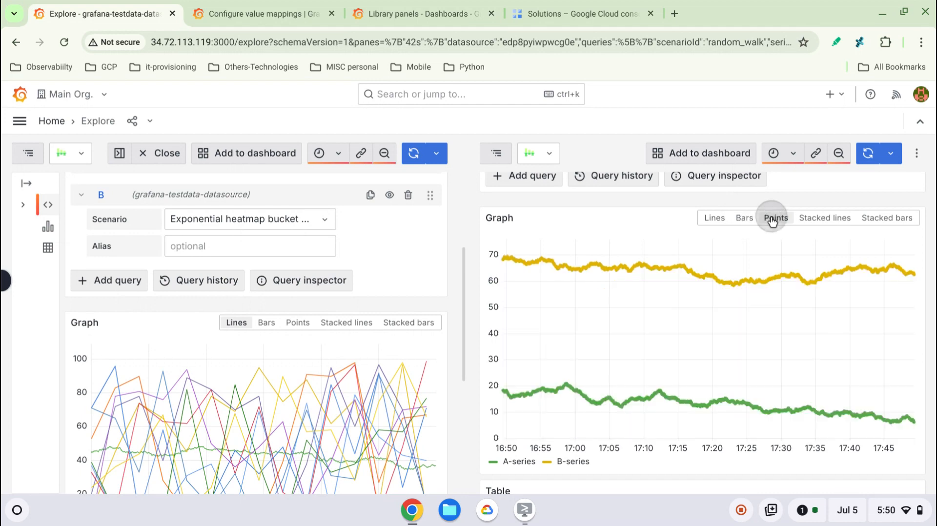
pyautogui.click(830, 223)
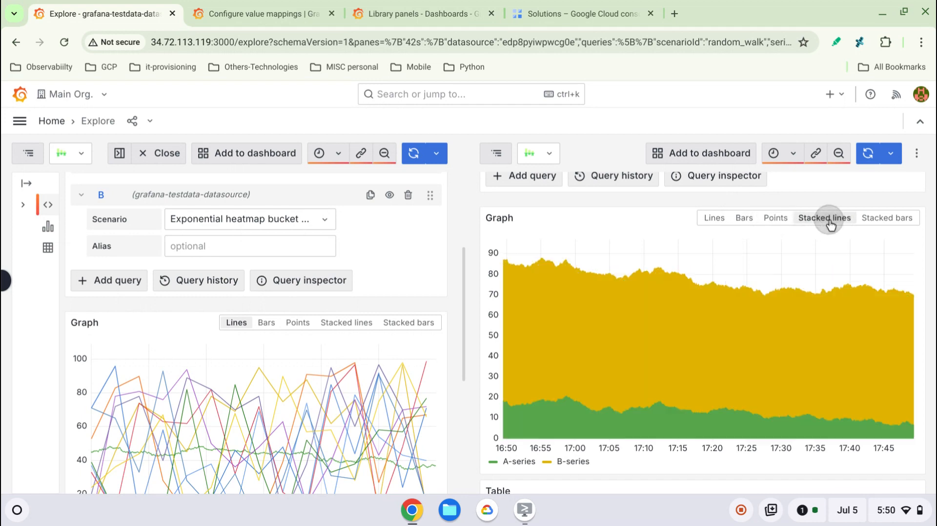
pyautogui.click(872, 222)
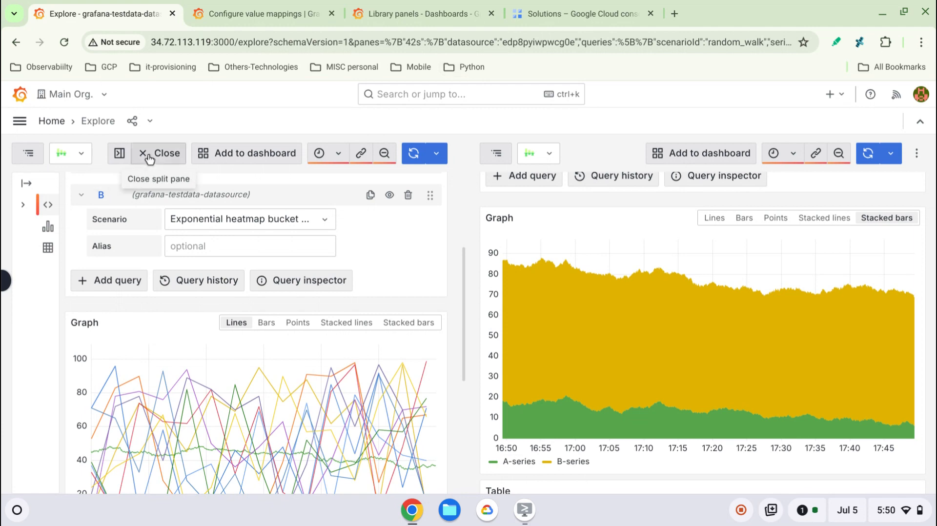
pyautogui.click(176, 153)
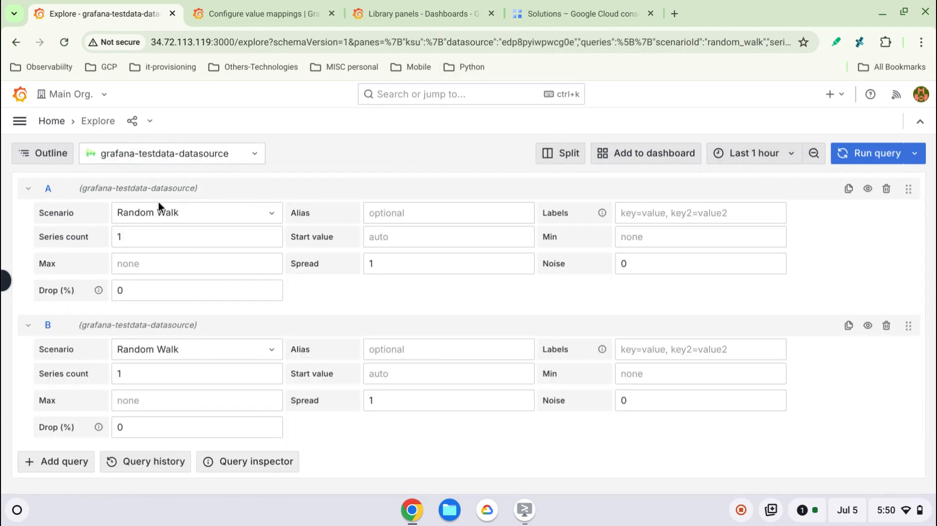
# - Collapse query A and show the content outline with its Queries entry expanded
pyautogui.click(28, 189)
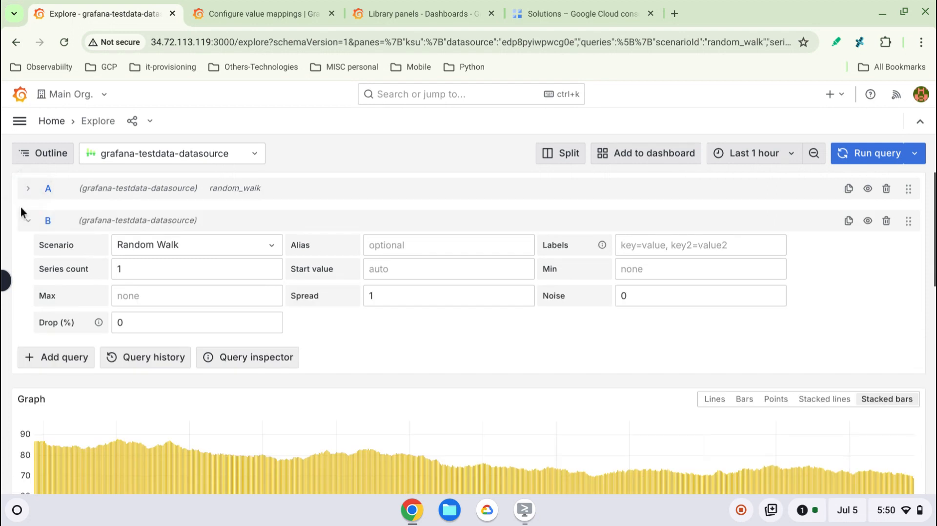
pyautogui.click(35, 155)
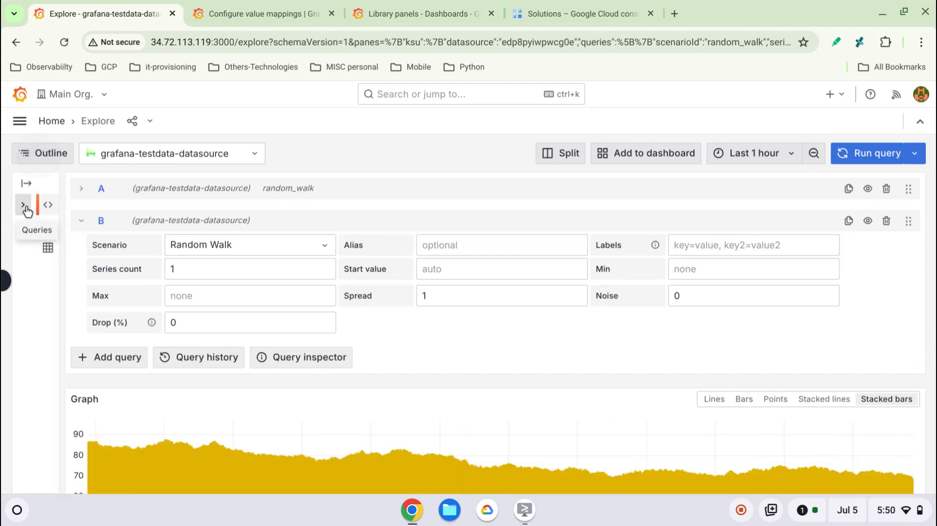
pyautogui.click(48, 248)
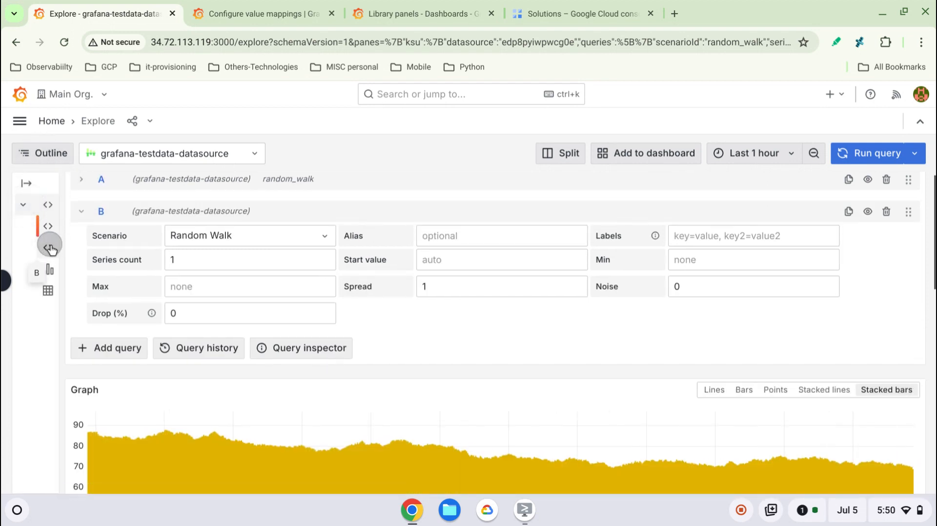
# - Jump between the queries, graph and table through the content outline, and briefly widen the outline to show its labels
pyautogui.click(49, 221)
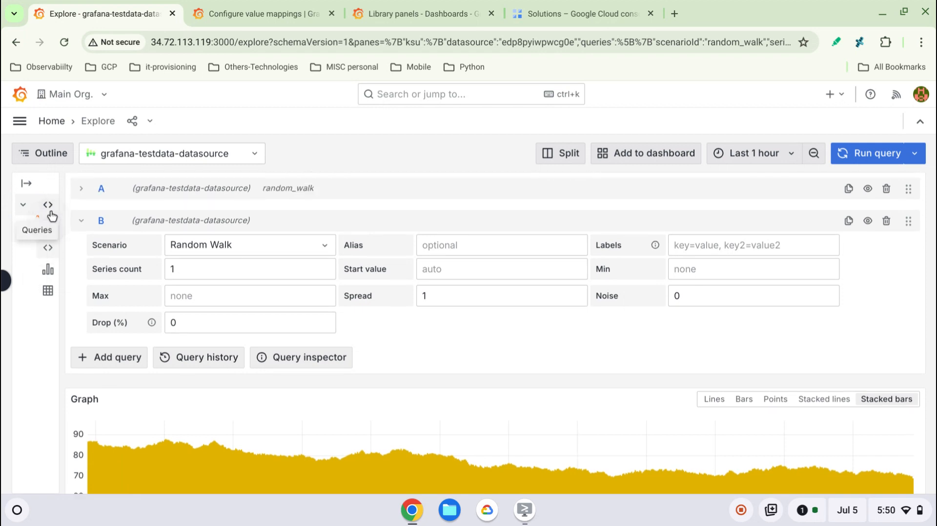
pyautogui.click(49, 209)
pyautogui.click(48, 270)
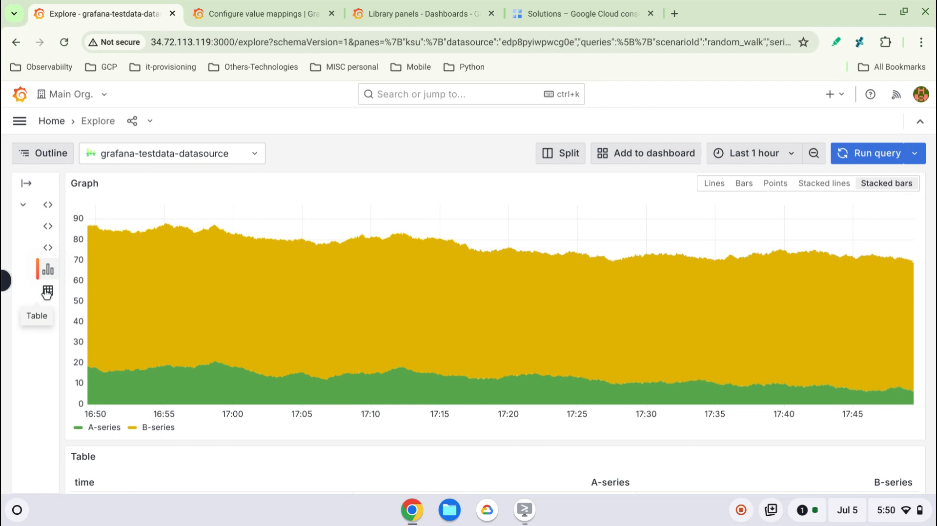
pyautogui.click(47, 292)
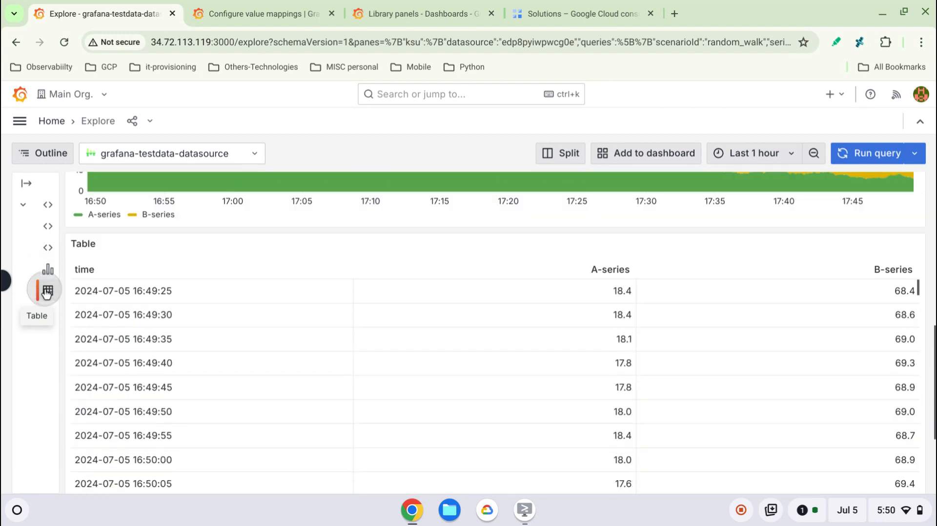
pyautogui.click(24, 177)
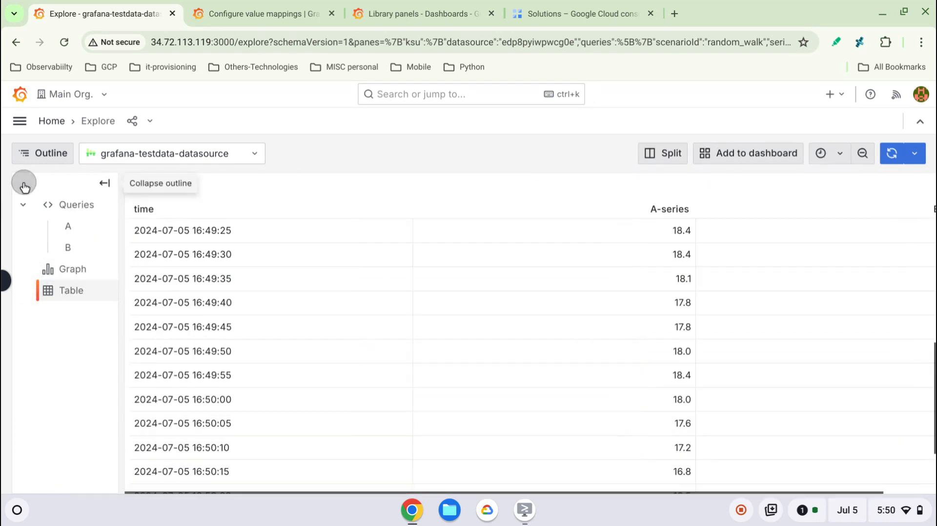
pyautogui.click(105, 185)
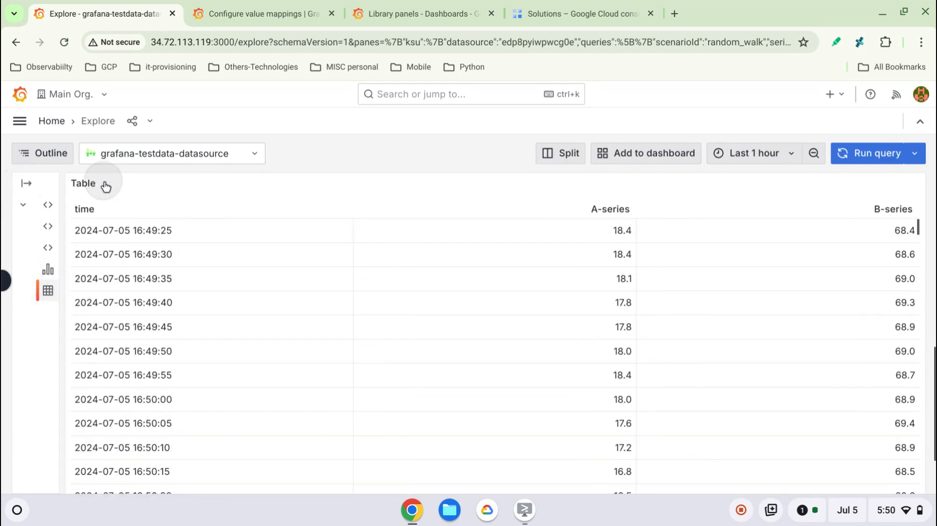
# - Try the Explore view's share link and review the options for copying normal and time-sync URLs
pyautogui.click(133, 121)
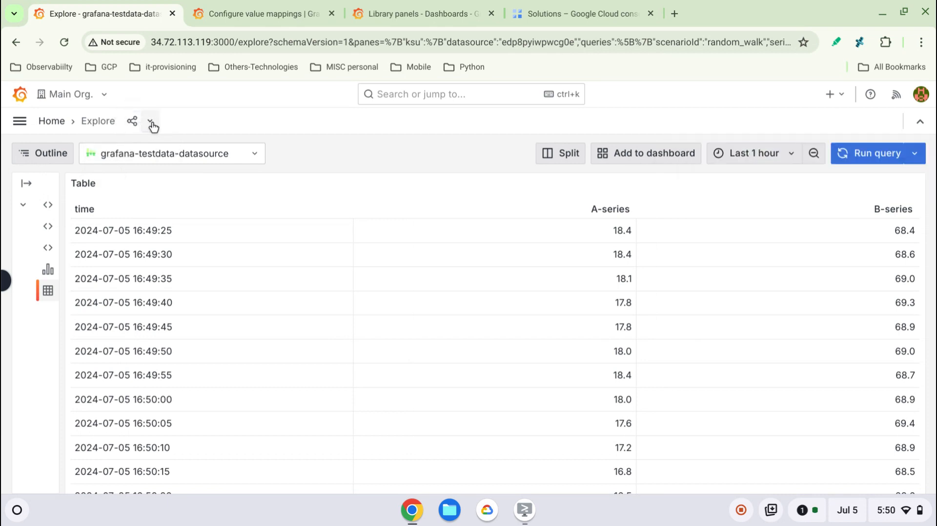
pyautogui.click(152, 124)
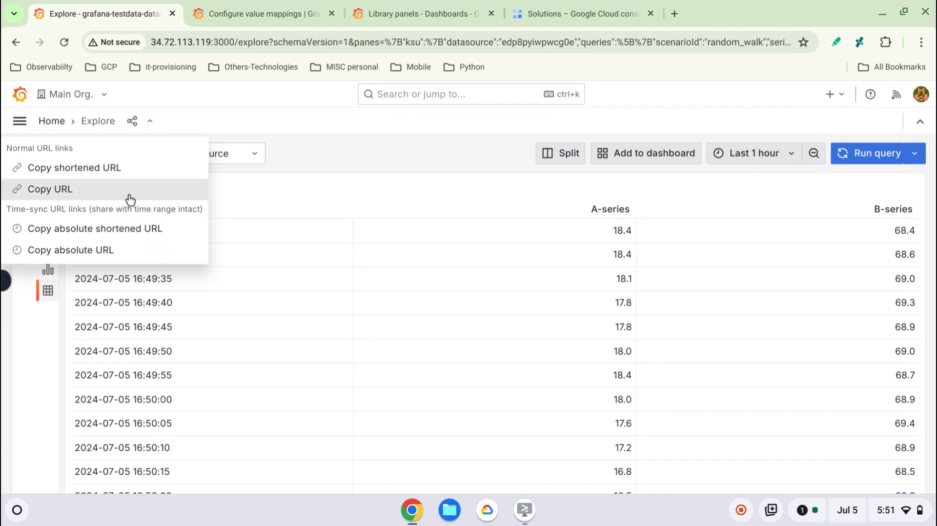
pyautogui.click(322, 146)
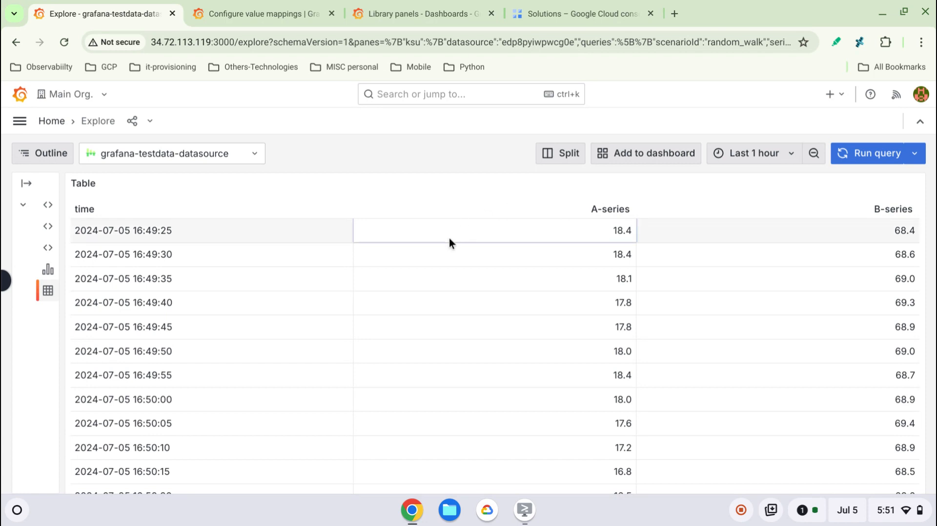
# - Switch to the Explore mind map in Cloud Shell Editor and review Query Management's inspector, query history and starred query topics
pyautogui.click(525, 510)
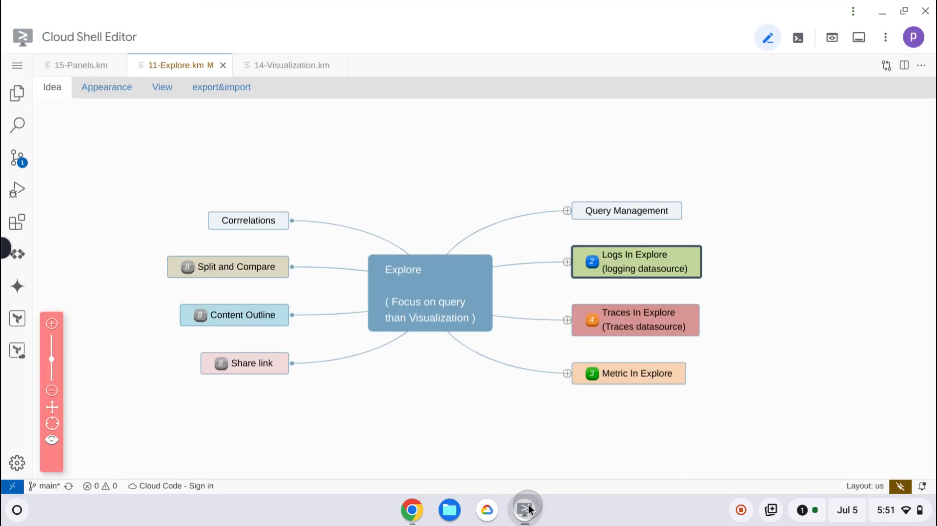
pyautogui.click(624, 213)
pyautogui.click(567, 211)
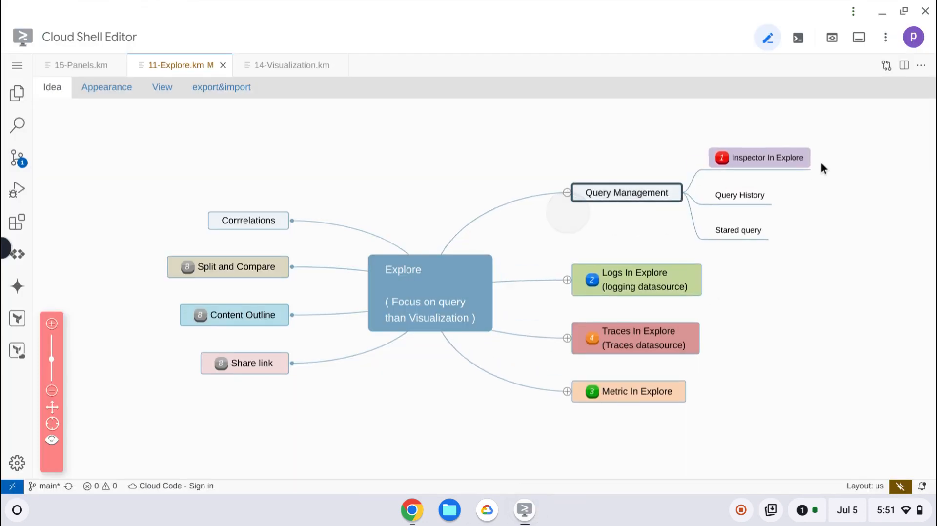
pyautogui.click(787, 164)
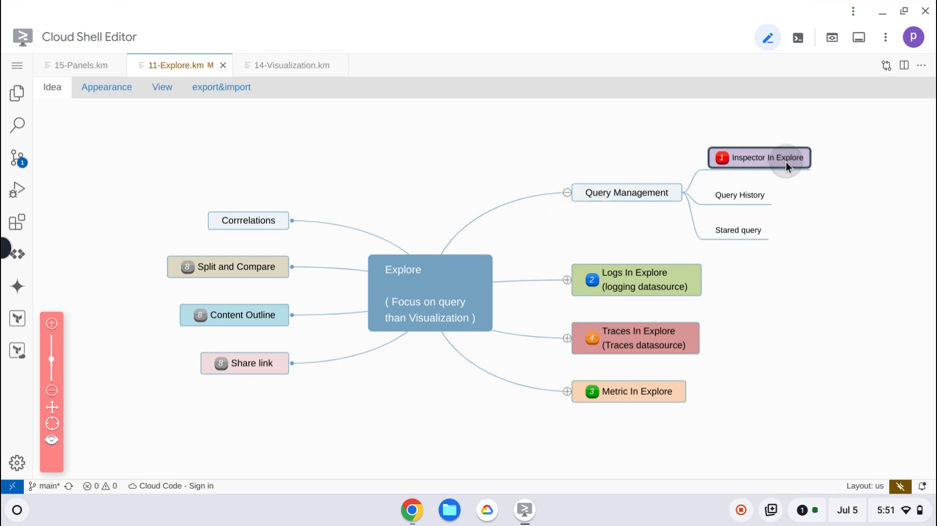
pyautogui.click(755, 203)
pyautogui.click(746, 230)
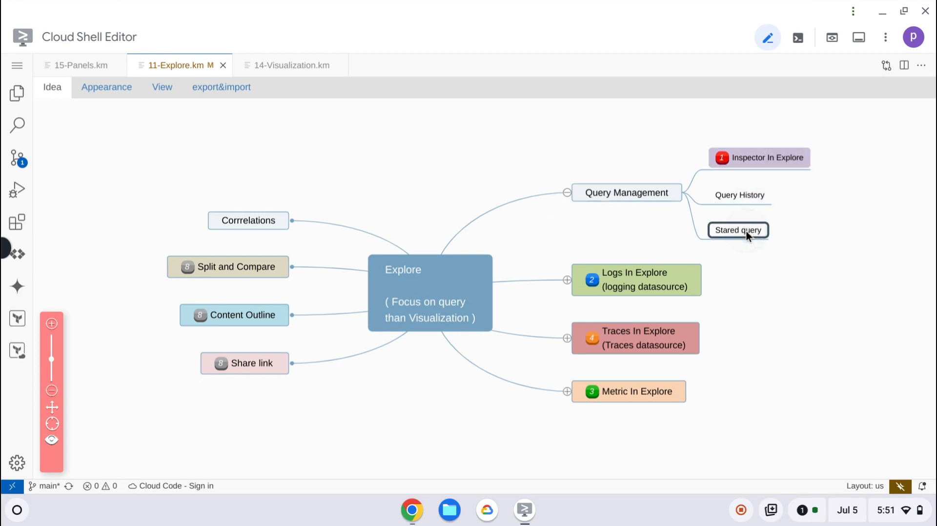
# - Review the Split and Compare, Content Outline and Share link topics of the mind map, and collapse the Query Management branch
pyautogui.click(253, 271)
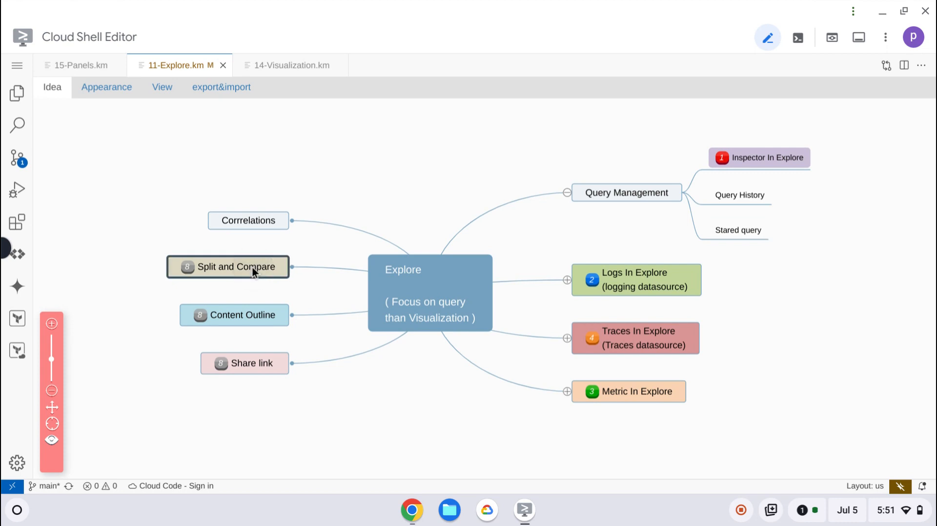
pyautogui.click(243, 316)
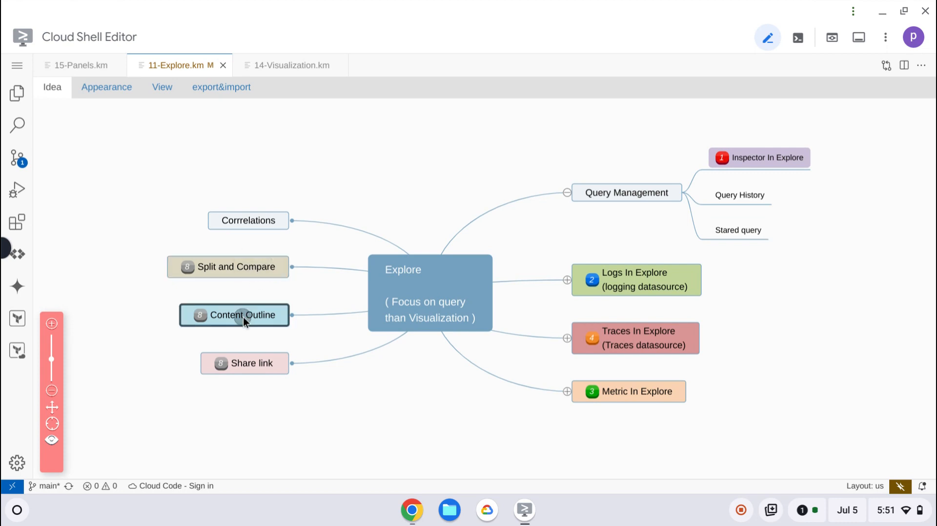
pyautogui.click(254, 368)
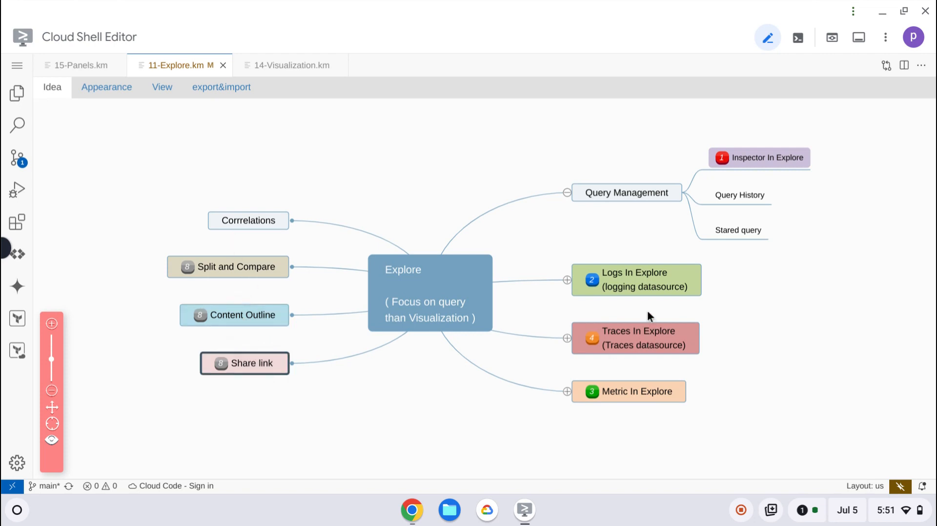
pyautogui.click(568, 193)
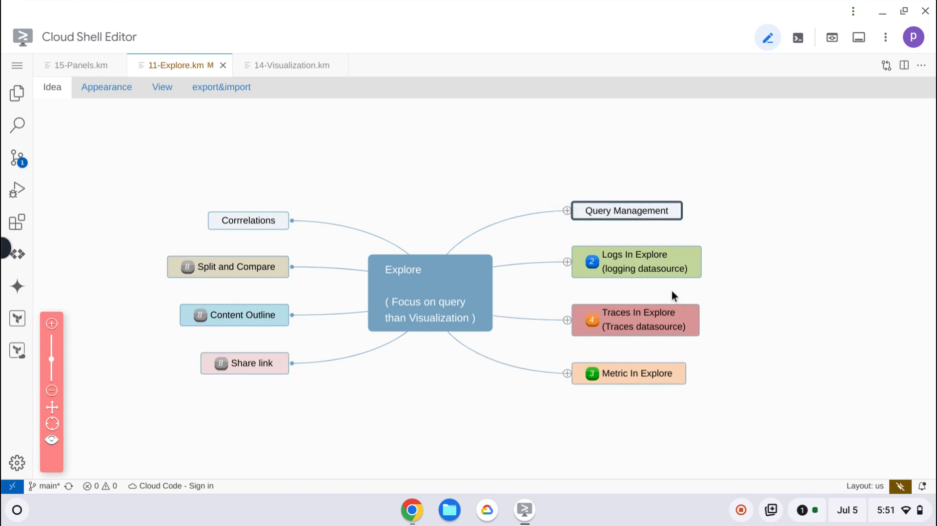
# - Review the mind map's Logs, Traces and Metric In Explore topics along with the correlations topic
pyautogui.click(637, 251)
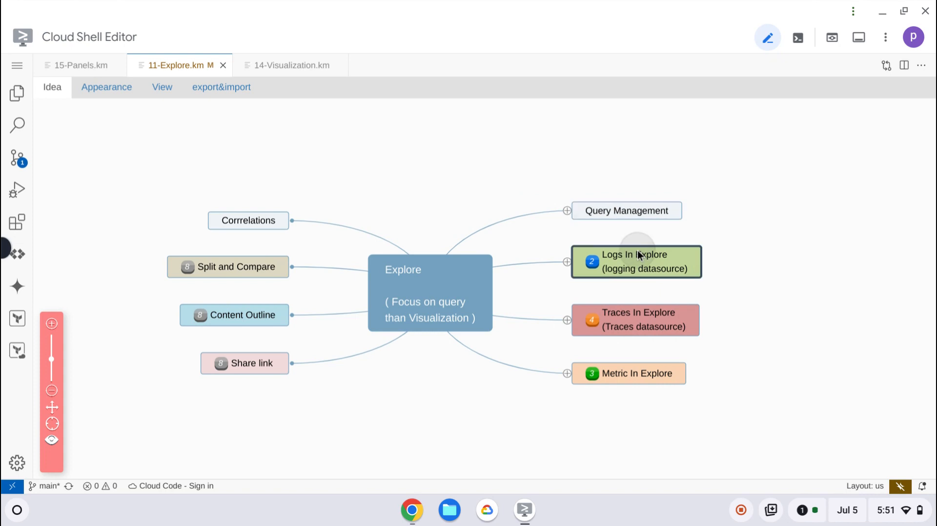
pyautogui.click(643, 316)
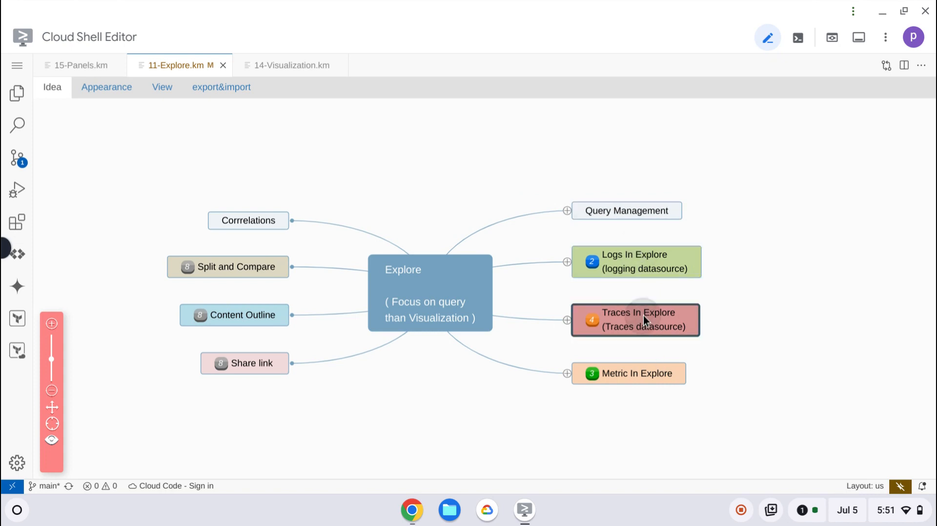
pyautogui.click(626, 376)
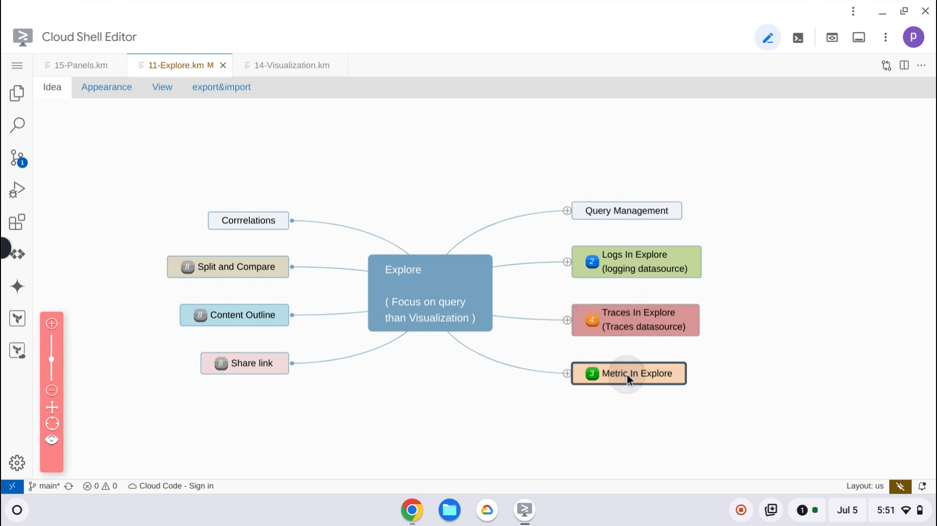
pyautogui.click(246, 224)
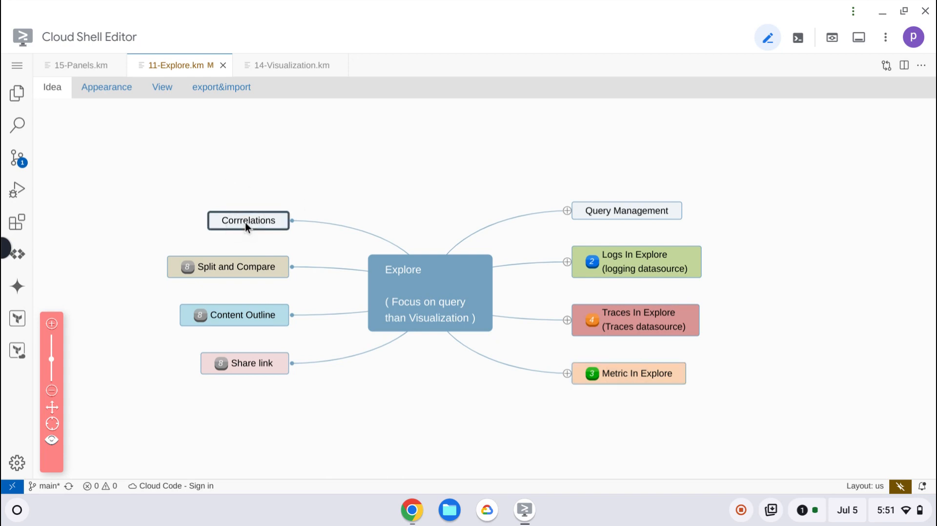
pyautogui.click(650, 254)
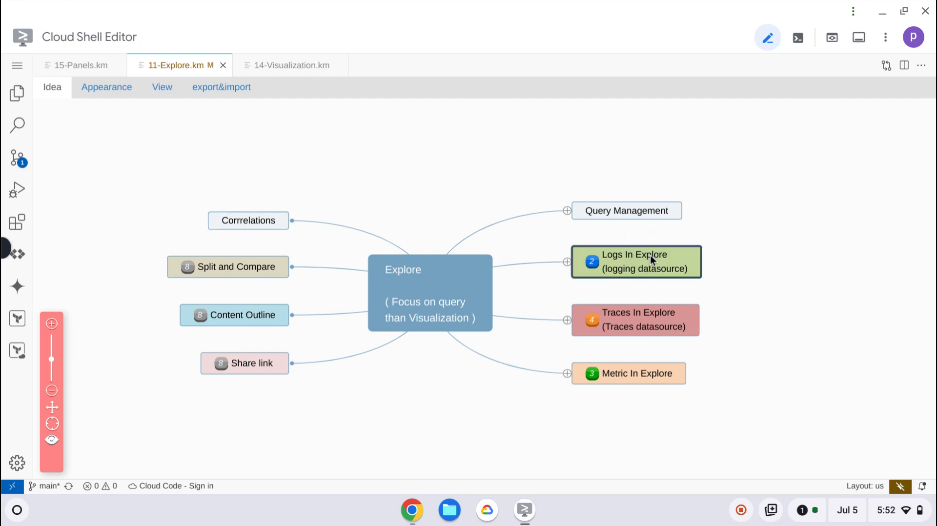
pyautogui.click(648, 315)
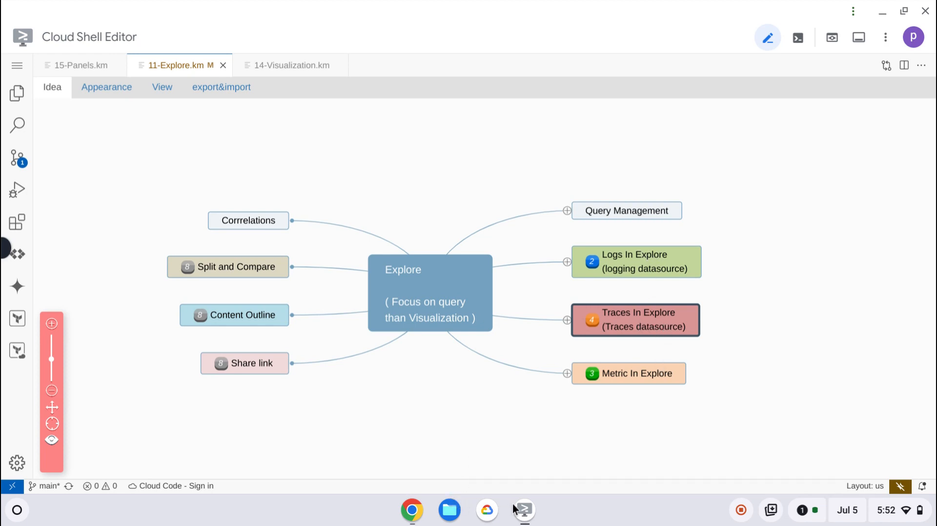
# - Switch back to Grafana, open Explore's Metrics page and check which data sources it offers
pyautogui.click(412, 510)
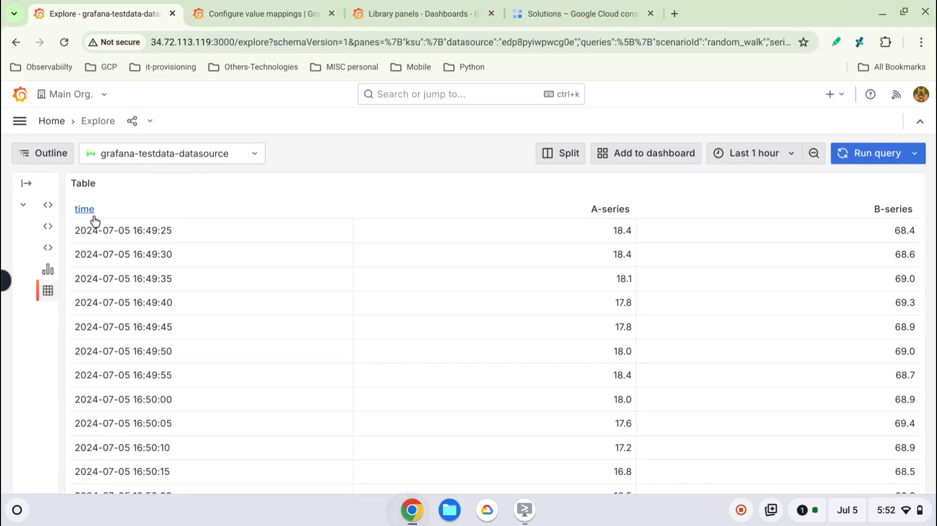
pyautogui.click(20, 120)
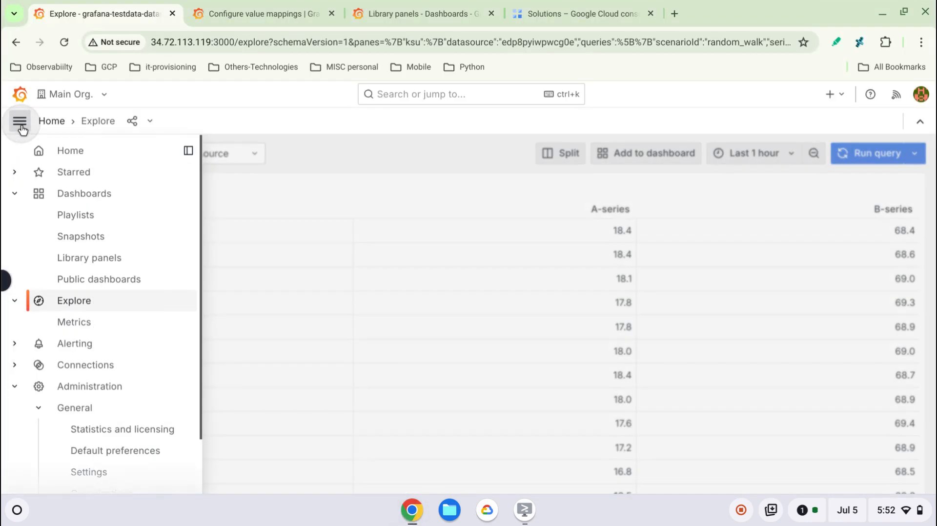
pyautogui.click(85, 331)
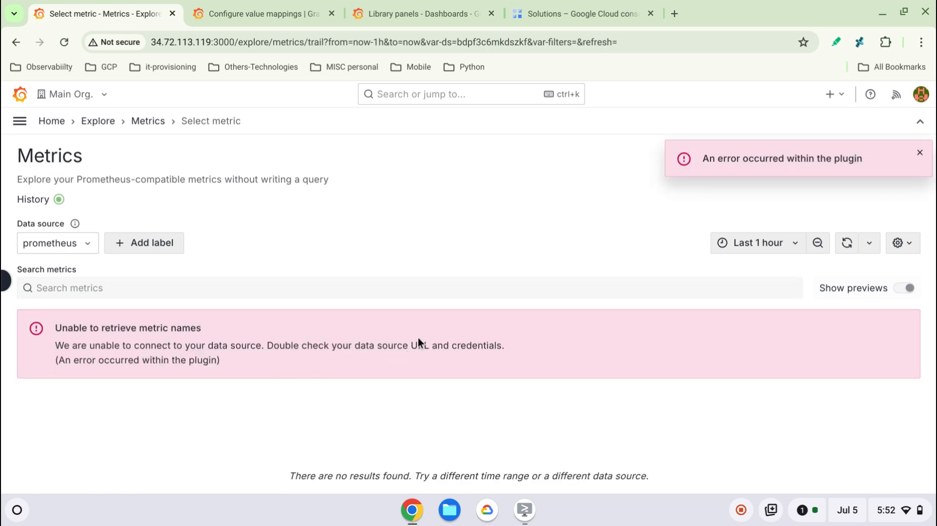
pyautogui.click(85, 245)
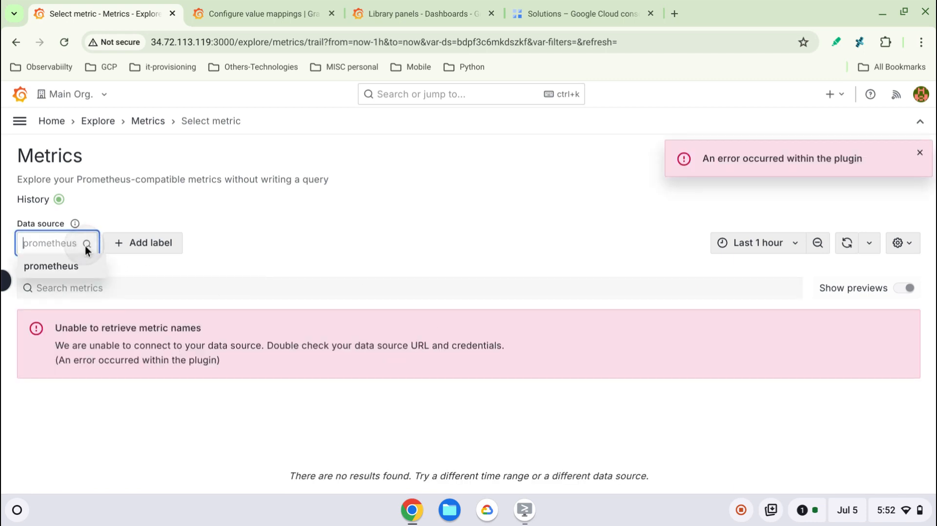
pyautogui.click(271, 264)
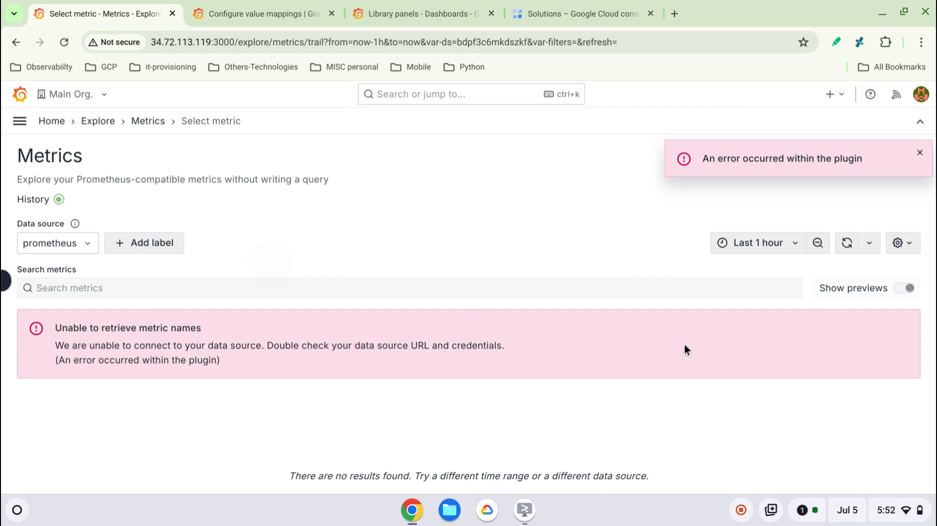